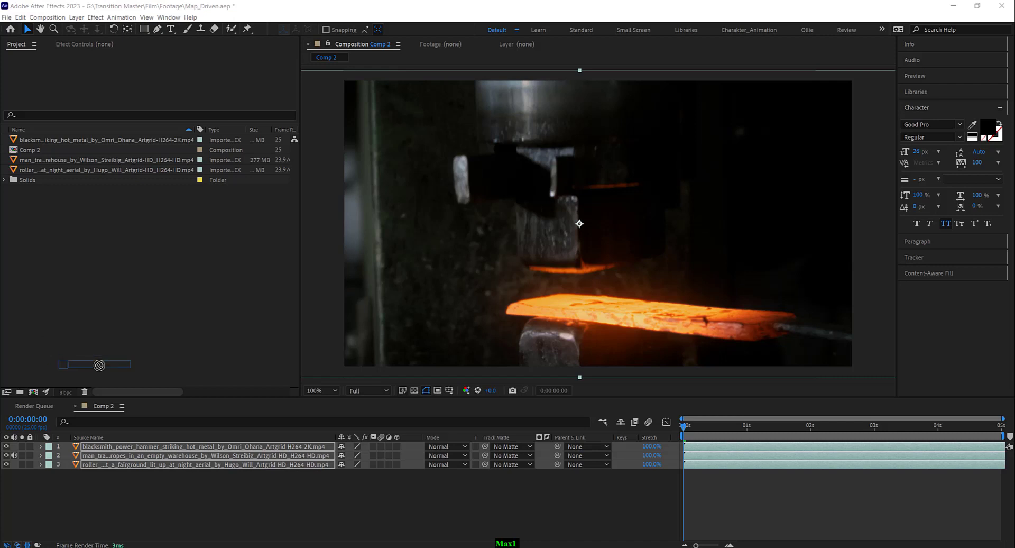
- Apply Transition Master Pro to the blacksmith clip and set its target layer to the man training with ropes clip
left_click(136, 446)
key("ctrl+alt+shift+e")
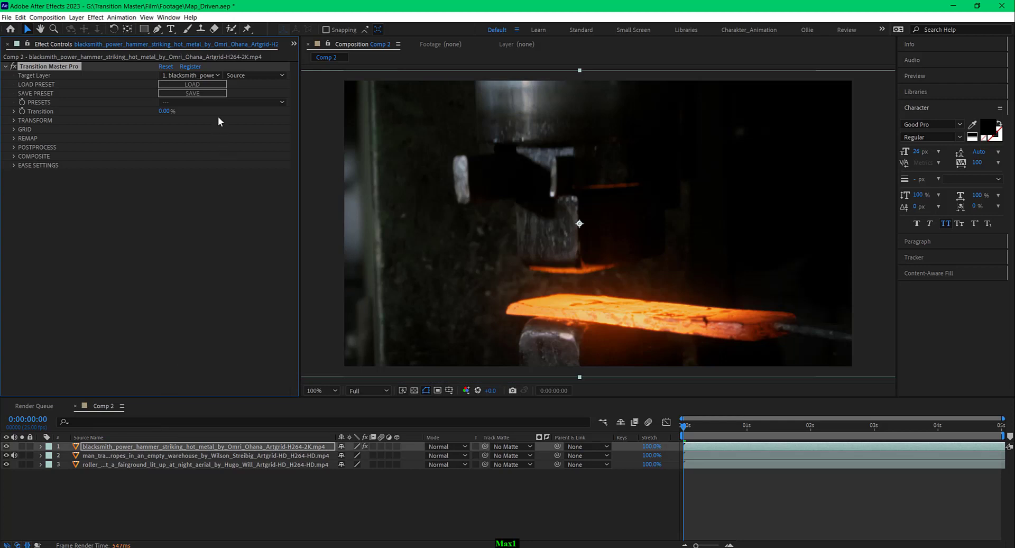
left_click(202, 76)
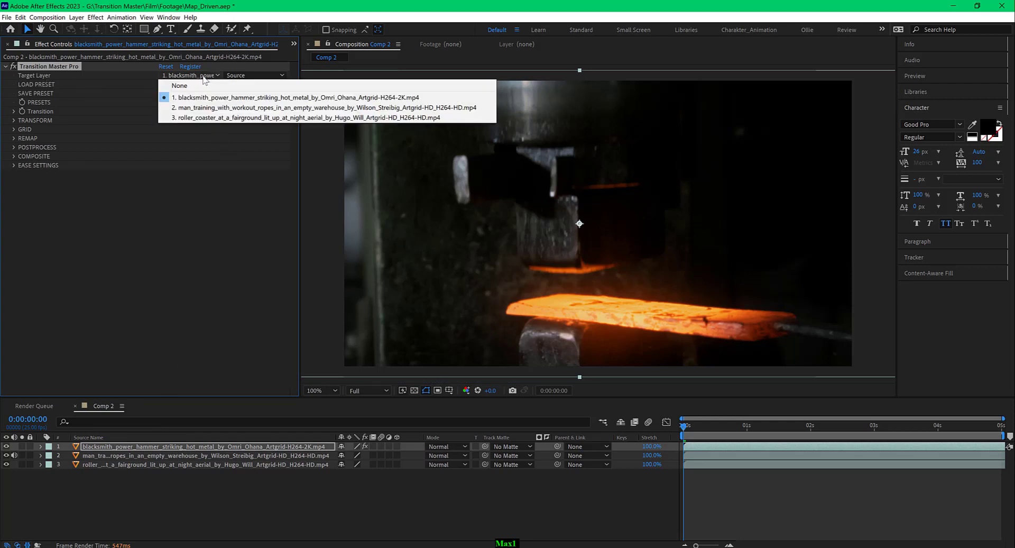
left_click(208, 107)
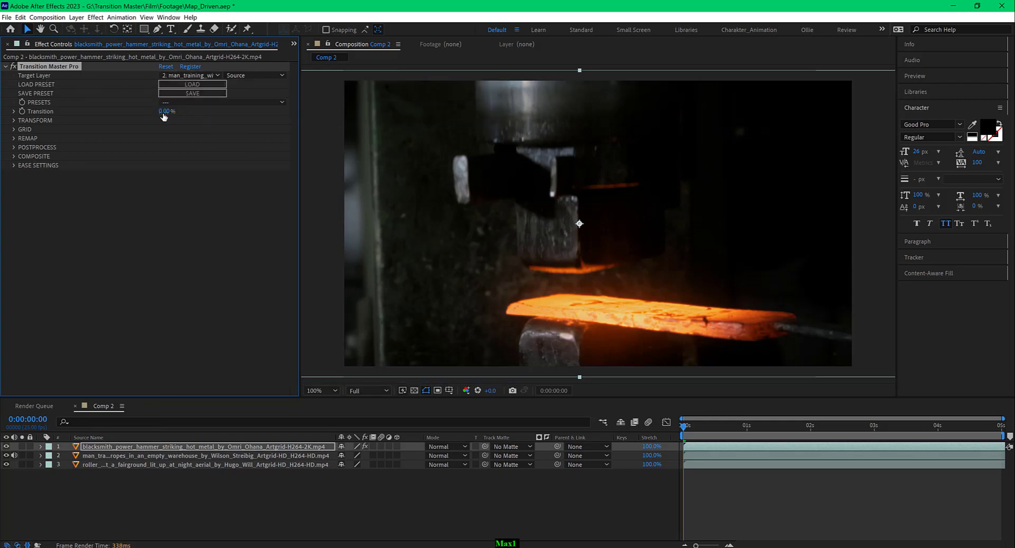
- Preview the Transition amount and move the current time to 0:00:00:10
mouse_move(163, 112)
left_mouse_down()
mouse_move(220, 111)
mouse_move(172, 111)
left_mouse_up()
mouse_move(712, 422)
left_mouse_down()
mouse_move(786, 421)
mouse_move(709, 422)
left_mouse_up()
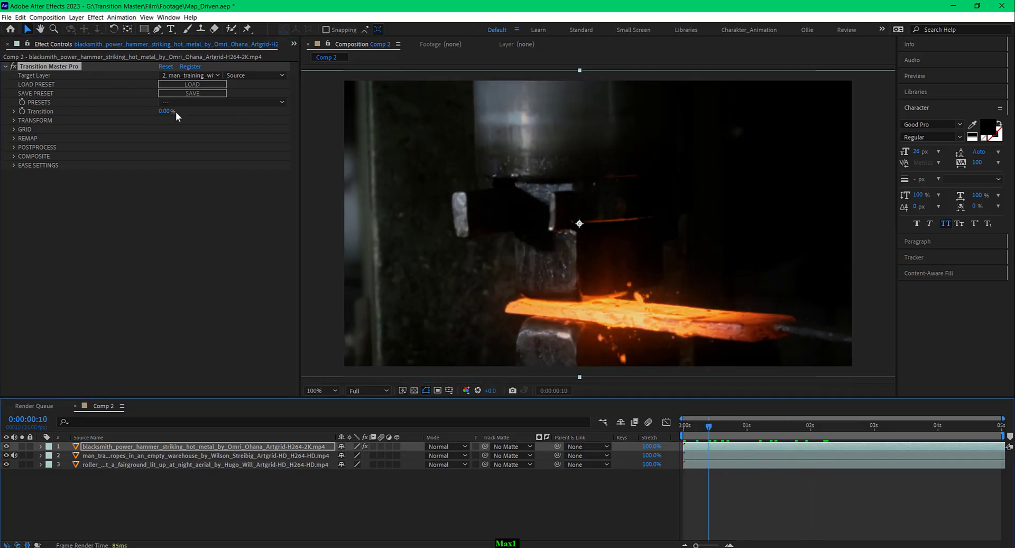
- Try the Broken Glass and LED-Glitch presets and scrub the Transition amount to preview the effect
left_click(194, 103)
left_click(196, 102)
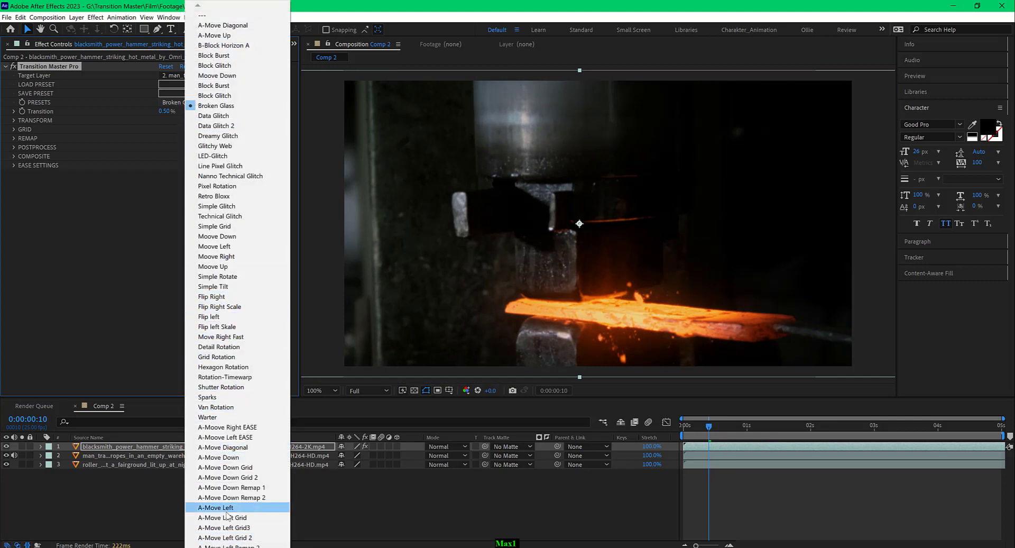
scroll(238, 545, "down", 3)
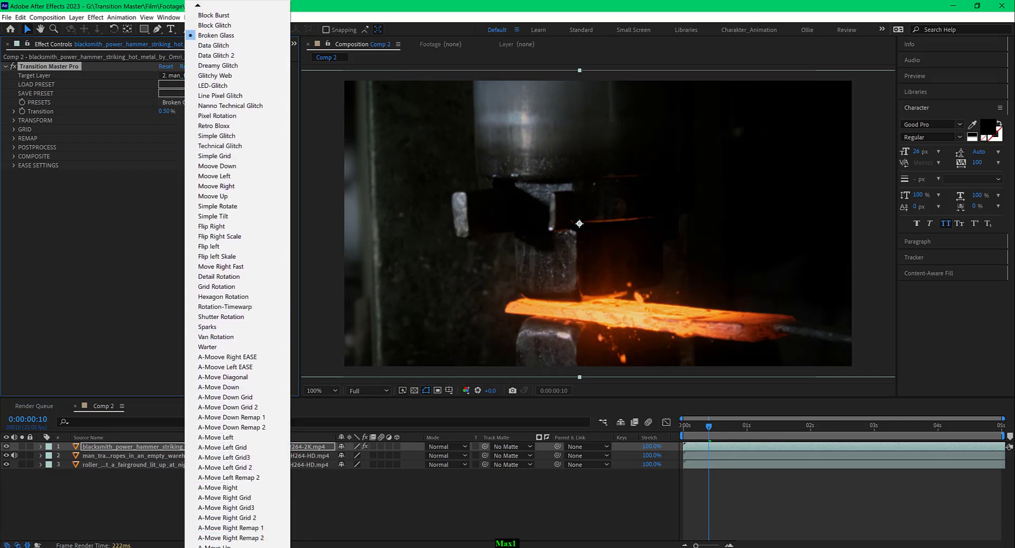
scroll(238, 476, "down", 1)
left_click(233, 53)
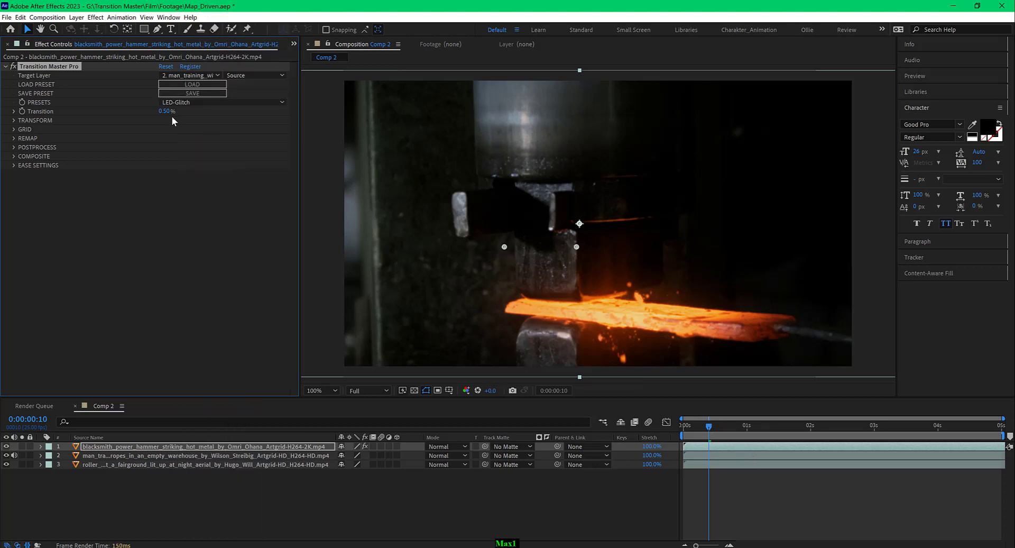
mouse_move(166, 111)
left_mouse_down()
mouse_move(214, 107)
mouse_move(133, 95)
mouse_move(29, 56)
left_mouse_up()
- Try the Simple Glitch preset and reset the Transition Master Pro effect
left_click(250, 103)
left_click(254, 101)
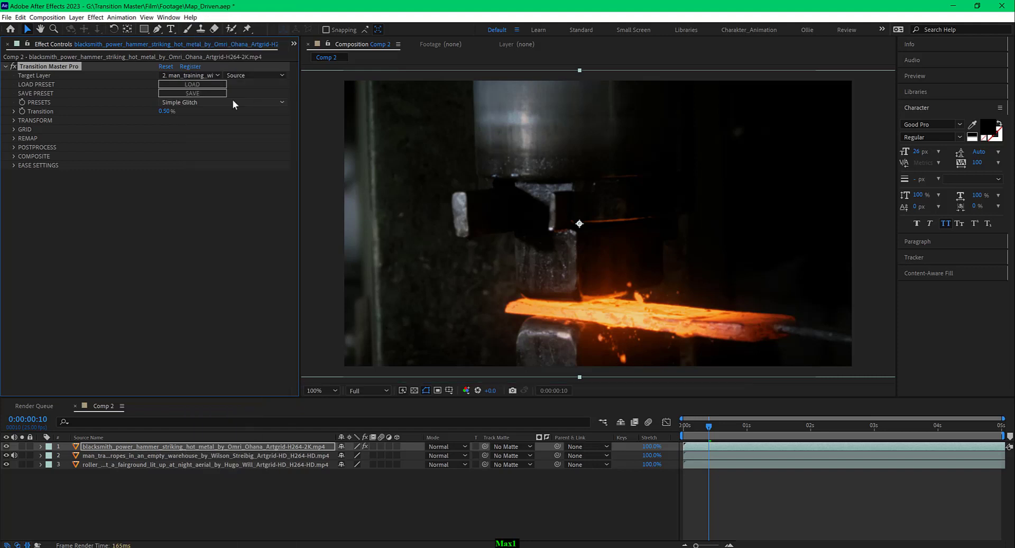
left_click(190, 76)
left_click(189, 66)
left_click(167, 67)
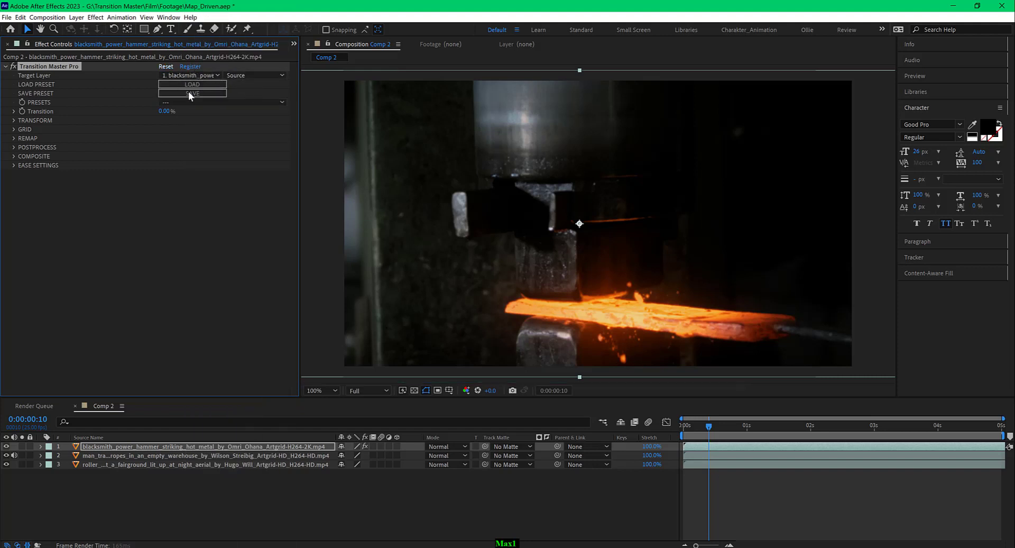
- Set the target layer to the man training clip again and scrub the Transition amount back to 0%
left_click_drag(165, 116, 119, 114)
left_click(192, 75)
left_click(170, 110)
left_click_drag(202, 110, 149, 117)
- Set the Remap source to External Image File and load Techno_01-128x128.png from the Noise_Techno maps folder
left_click(13, 138)
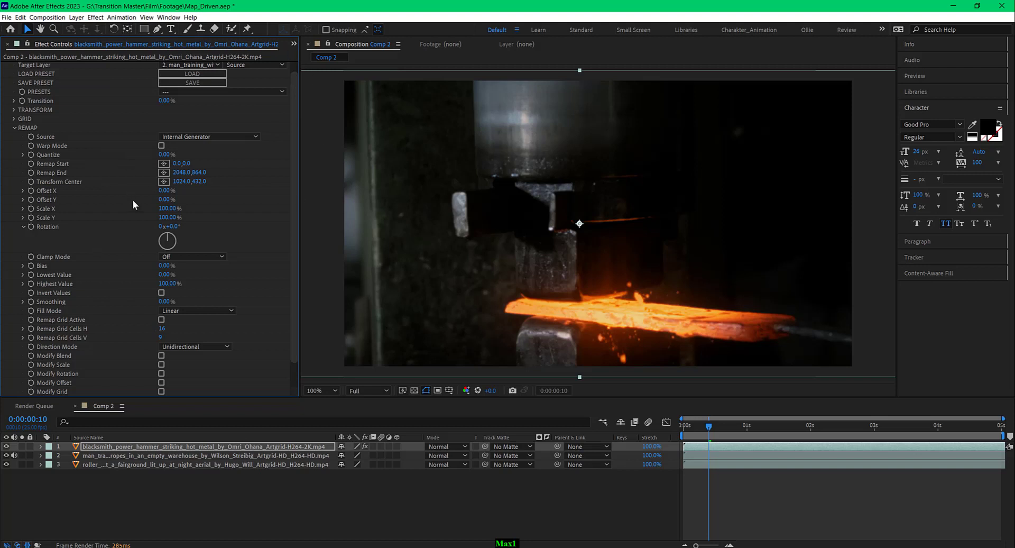
left_click(241, 136)
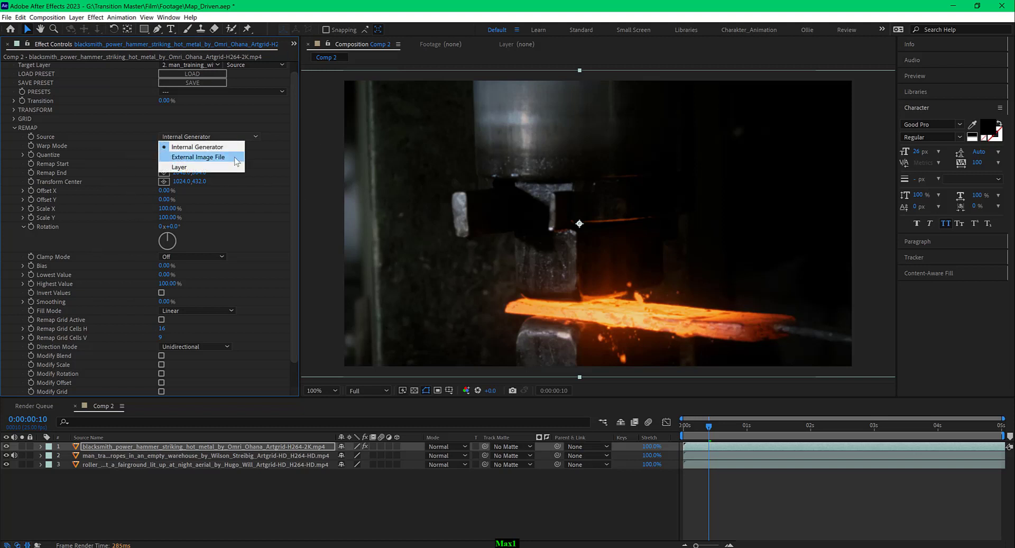
left_click(234, 157)
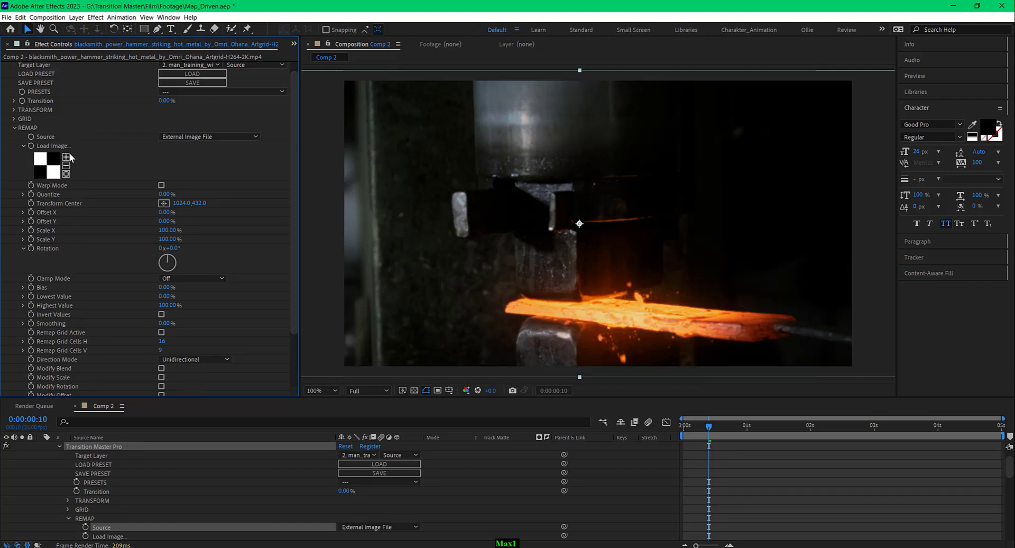
left_click(66, 173)
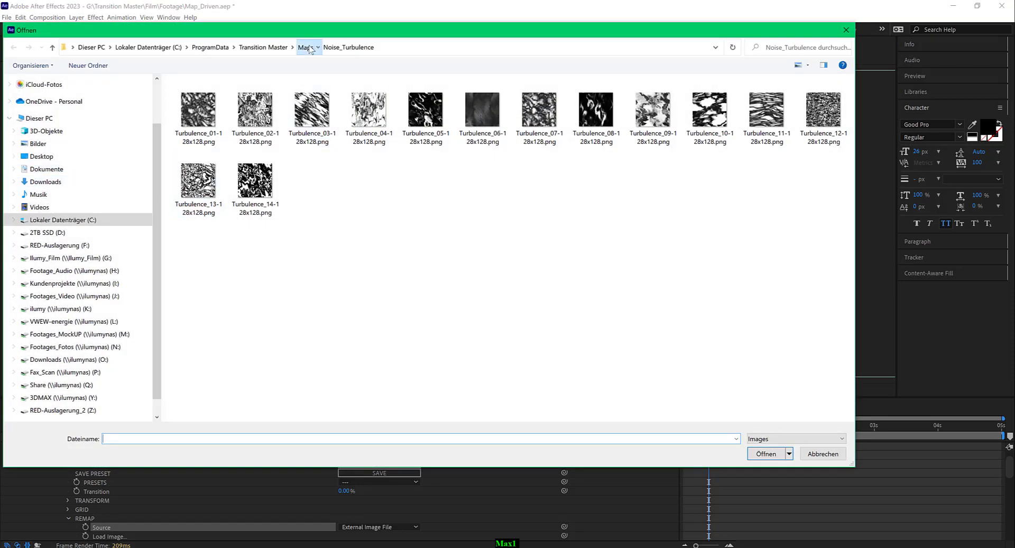
left_click(309, 47)
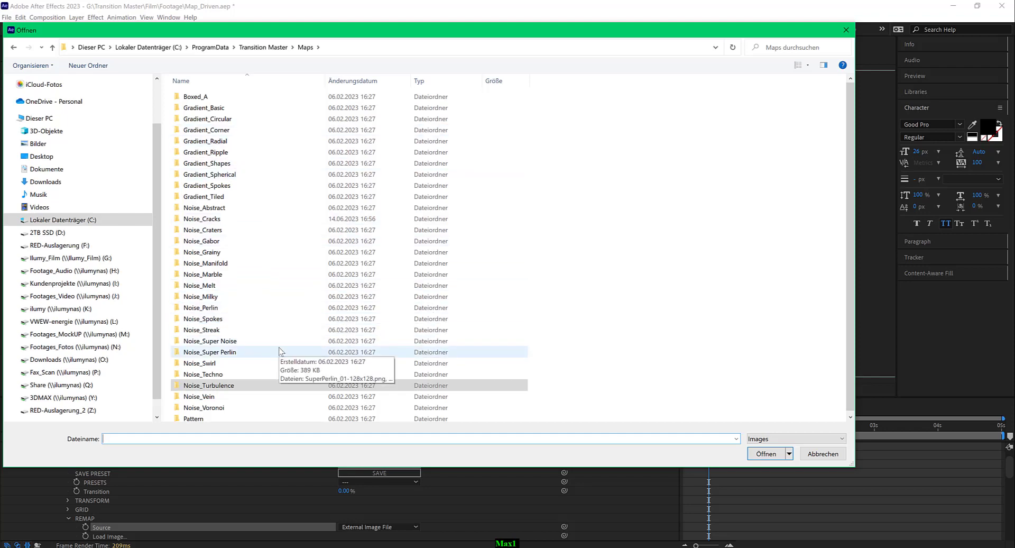
double_click(223, 375)
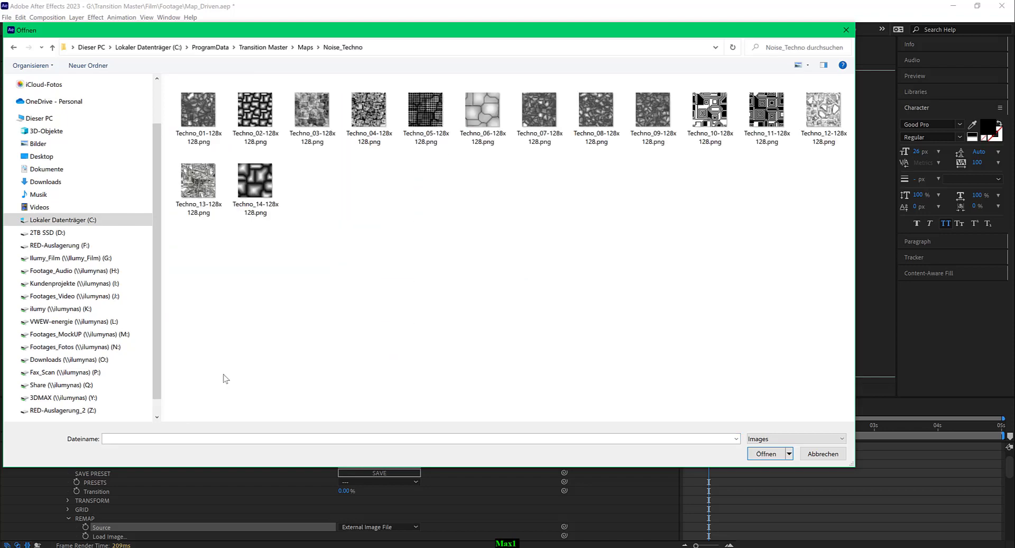
double_click(193, 118)
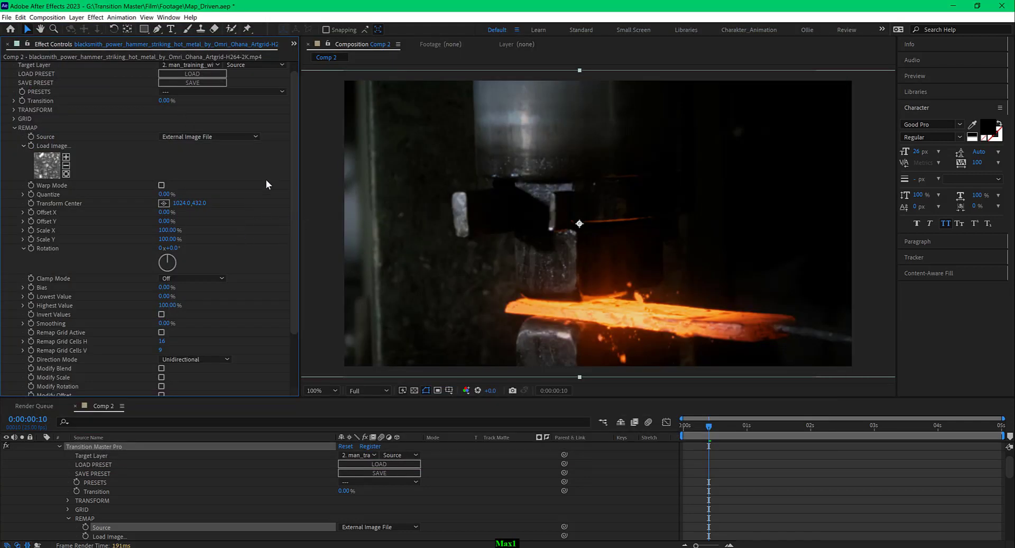
- Enable Modify Blend for the remap and set Transition to 48%
left_click_drag(165, 102, 138, 104)
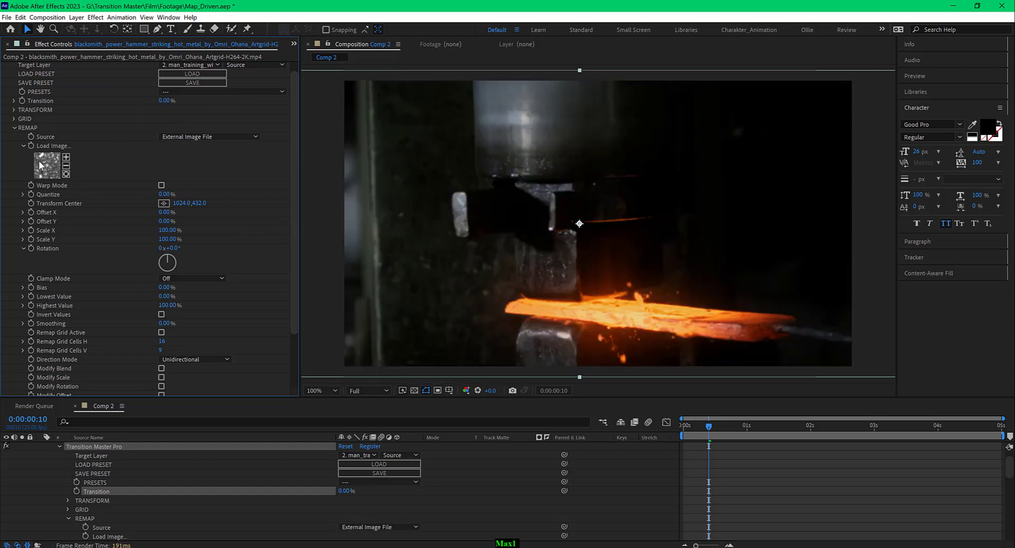
left_click(161, 369)
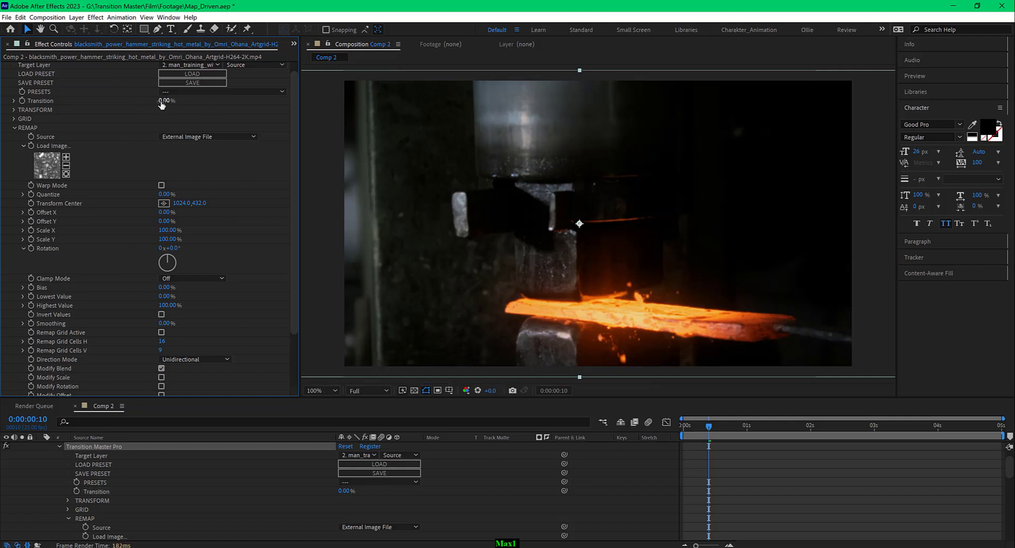
left_click_drag(166, 100, 190, 102)
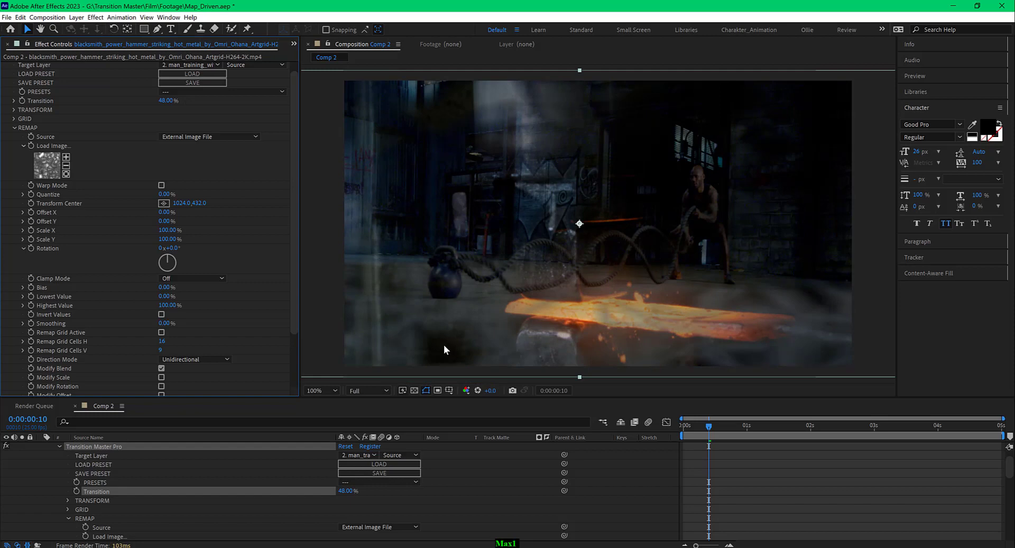
- Cycle forward through the following Noise_Techno maps to compare how they blend the two clips
left_click(67, 157)
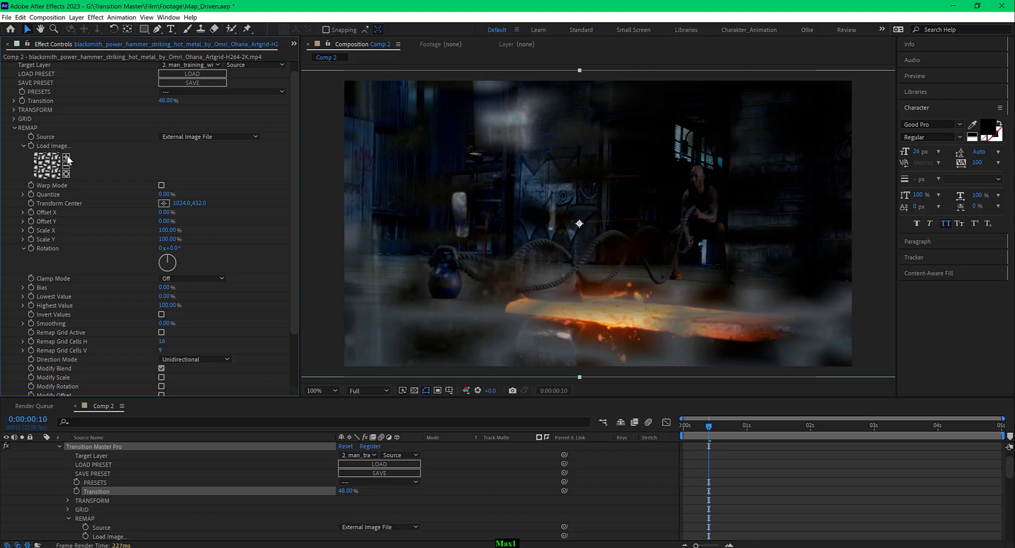
left_click(67, 158)
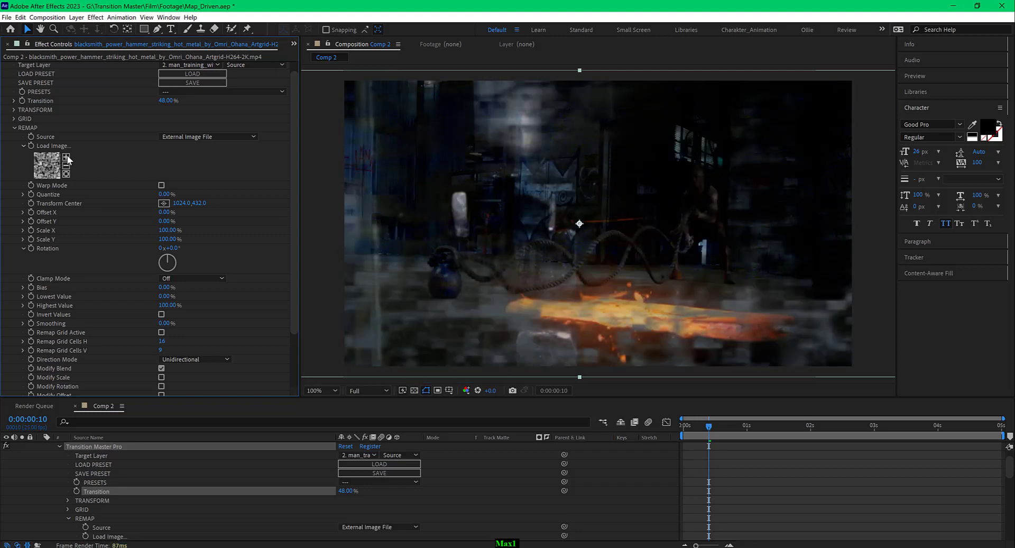
left_click(66, 157)
left_click(66, 157)
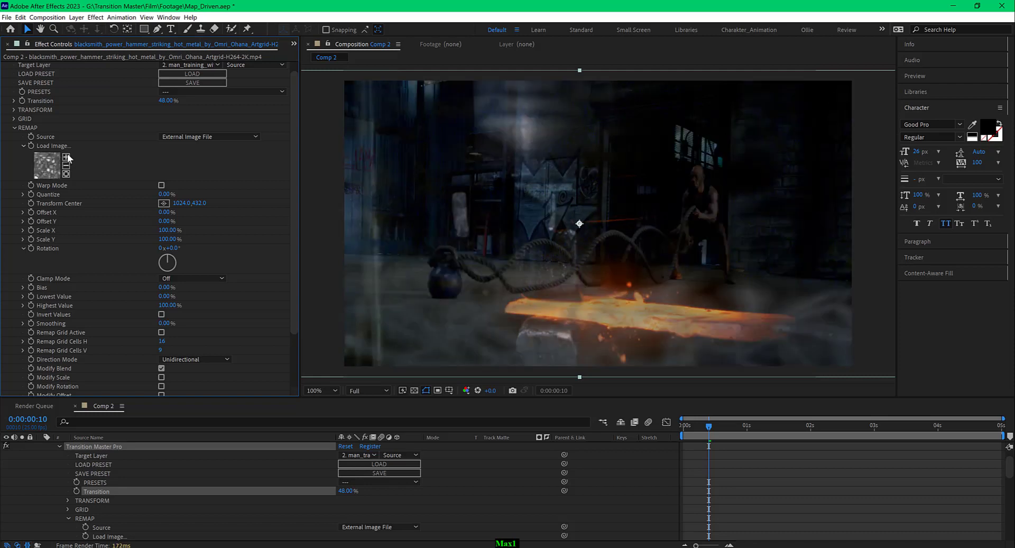
left_click(66, 157)
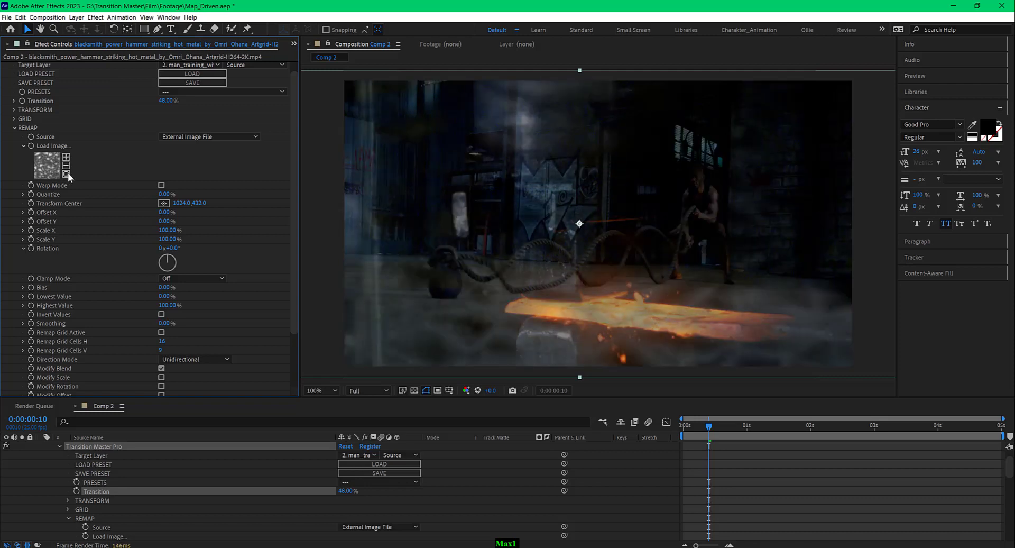
- Load Glitch_C.png from the Boxed_A maps folder as the remap image
left_click(67, 173)
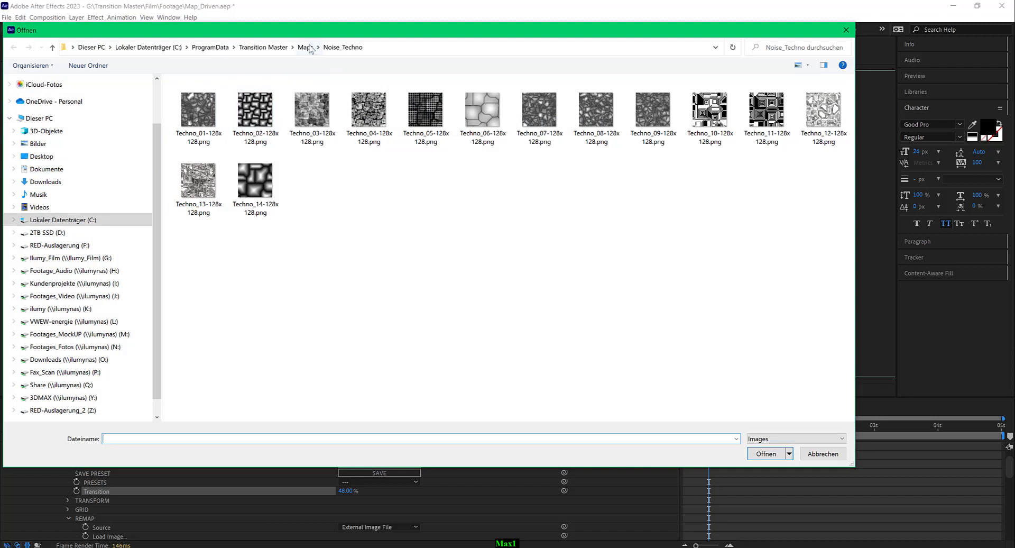
left_click(306, 47)
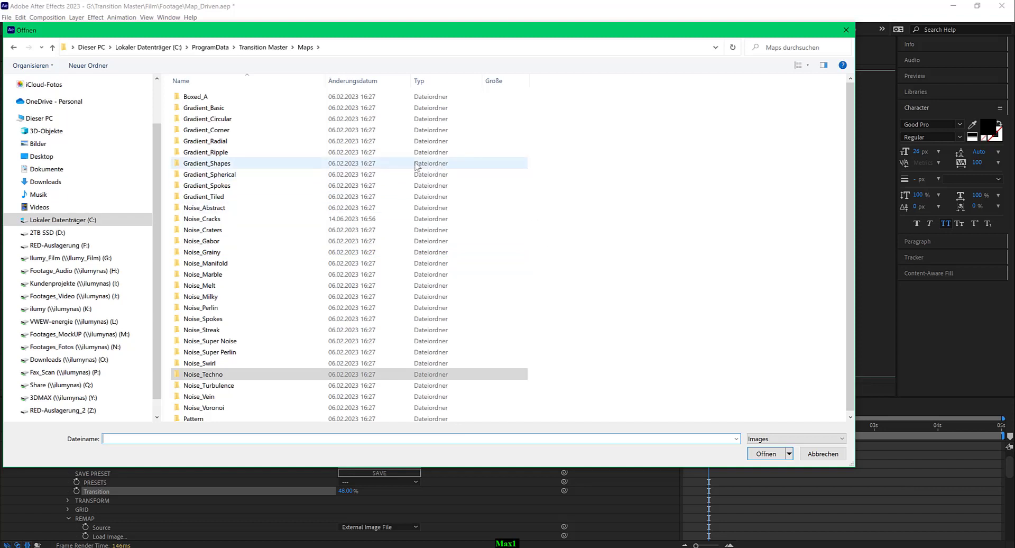
left_click(222, 99)
double_click(222, 99)
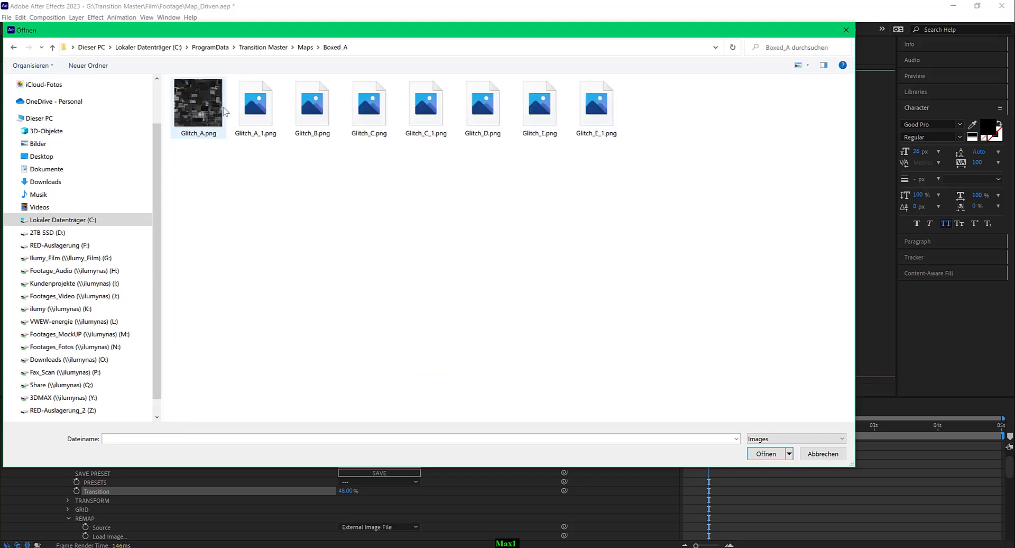
left_click(367, 119)
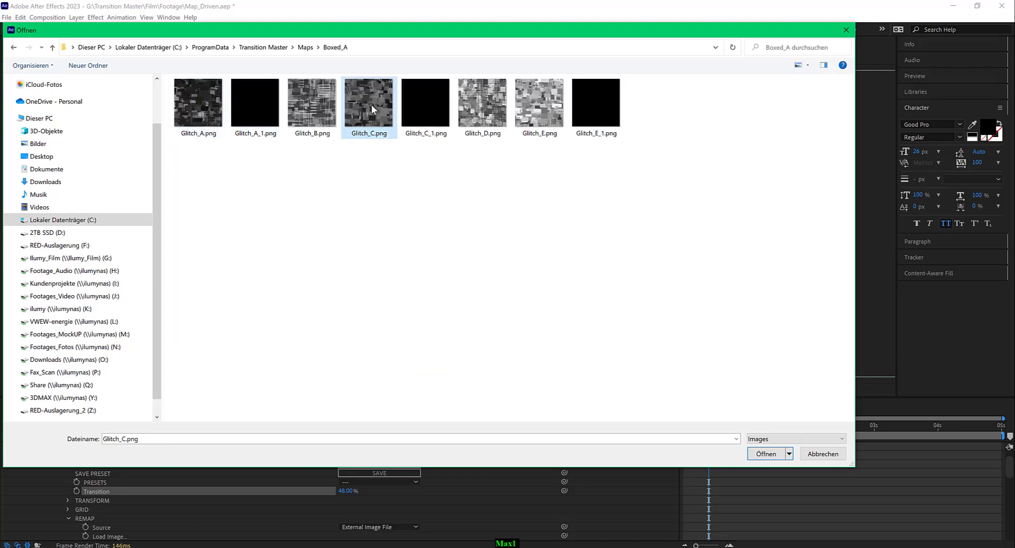
left_click(775, 454)
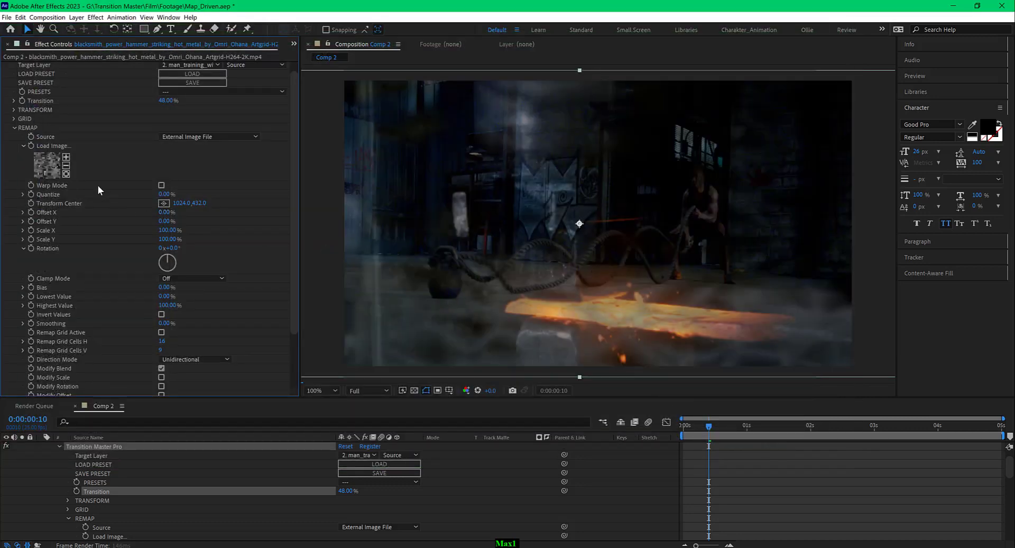
- Switch the remap image to a lighter blocky glitch map in the same folder and set Transition to 47%
left_click(67, 166)
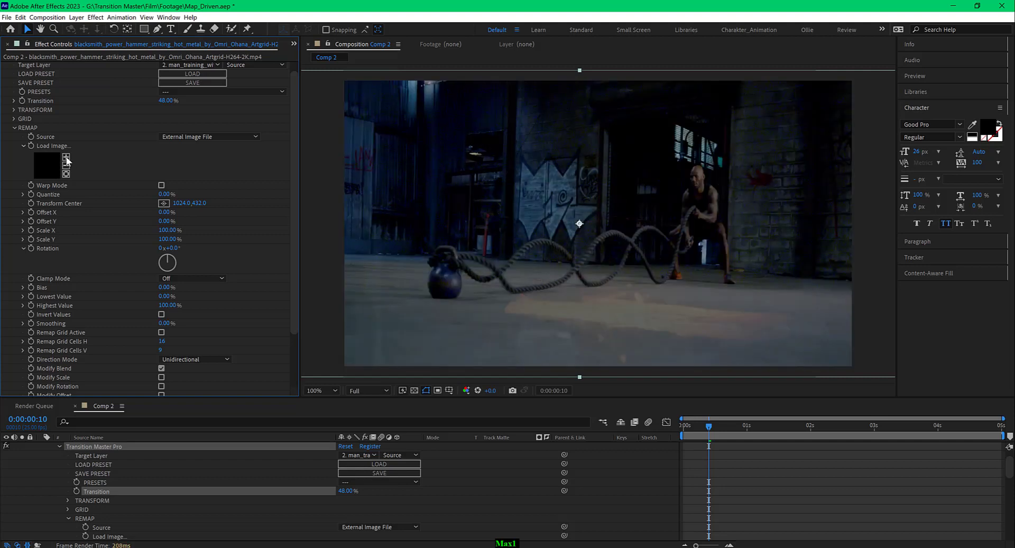
left_click(66, 158)
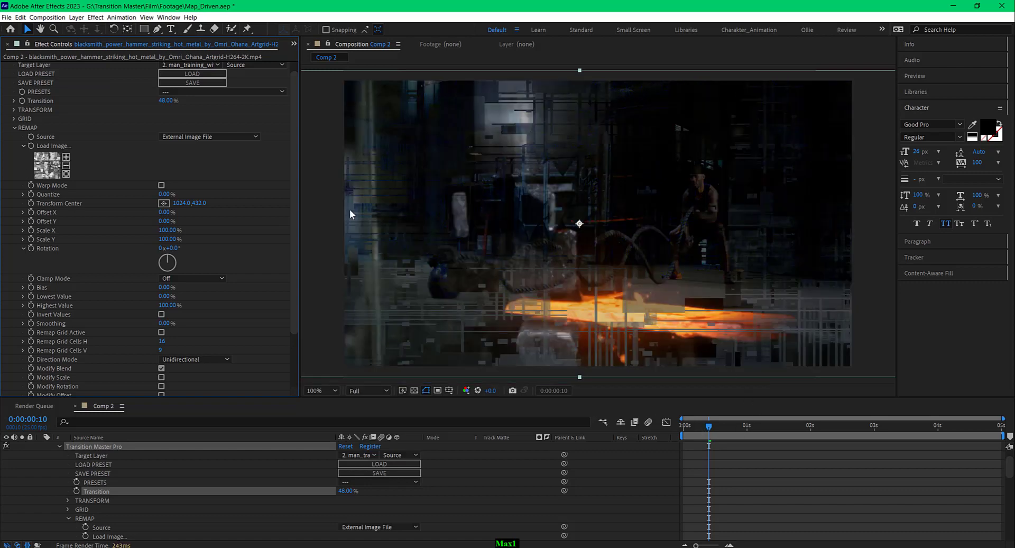
mouse_move(166, 100)
left_mouse_down()
mouse_move(184, 102)
mouse_move(167, 102)
left_mouse_up()
- Set the remap Offset X to 34%, Offset Y to 38%, Scale X to 51% and Rotation to 11°
left_click_drag(164, 212, 183, 212)
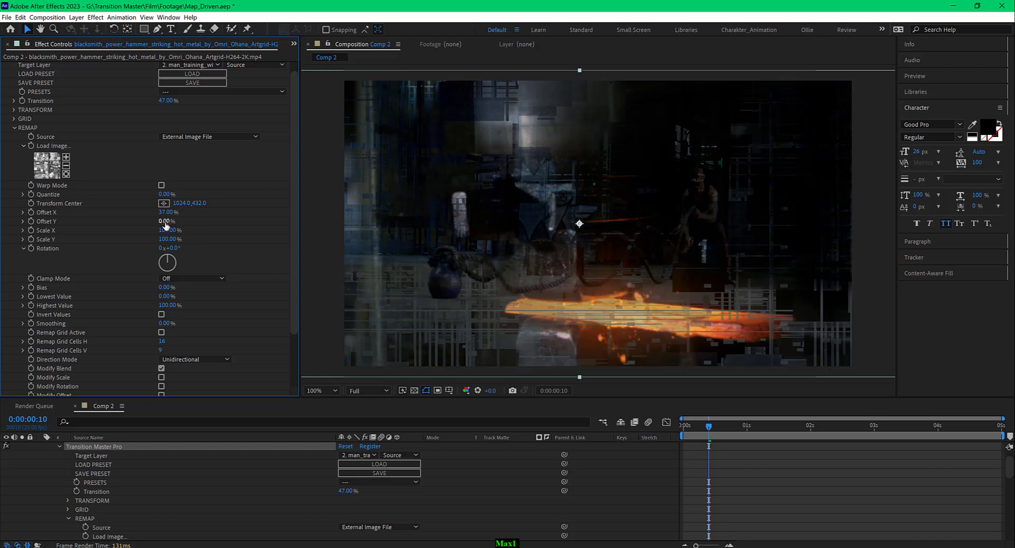
left_click_drag(166, 221, 178, 248)
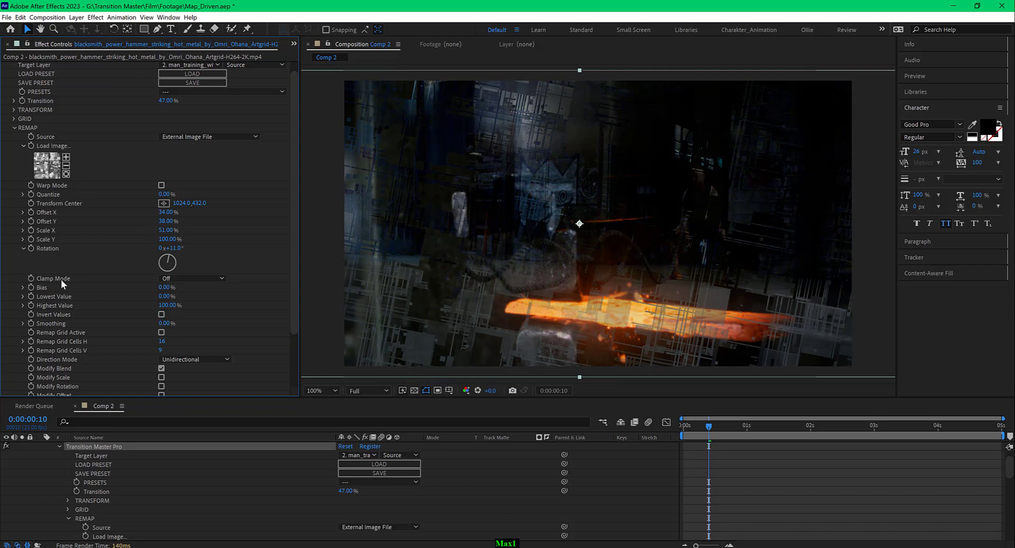
- Set the remap Clamp Mode to Clamp with Offset Y at -3%, and scrub Transition to 56%
left_click(196, 276)
left_click(196, 297)
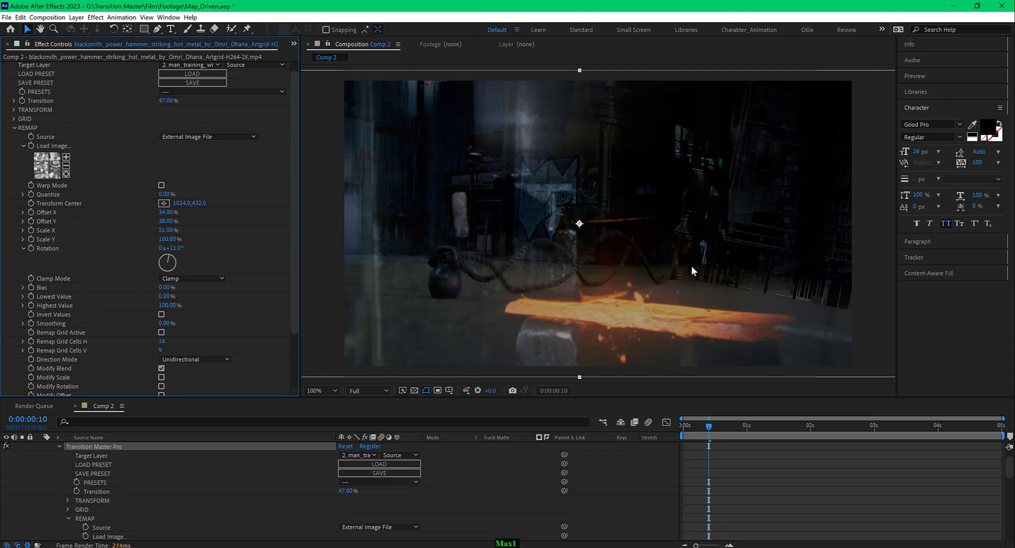
left_click_drag(167, 221, 143, 215)
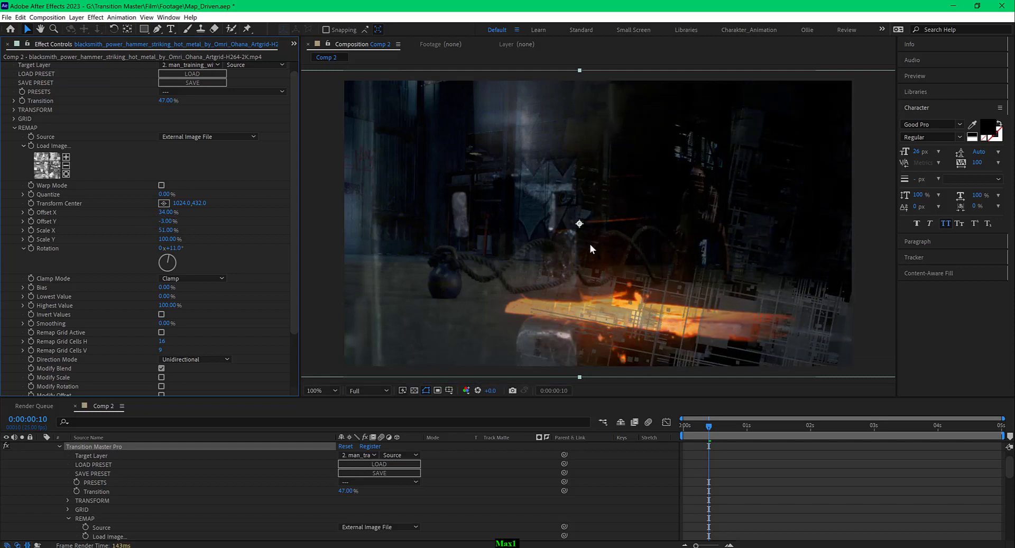
mouse_move(166, 104)
left_mouse_down()
mouse_move(144, 104)
mouse_move(163, 102)
left_mouse_up()
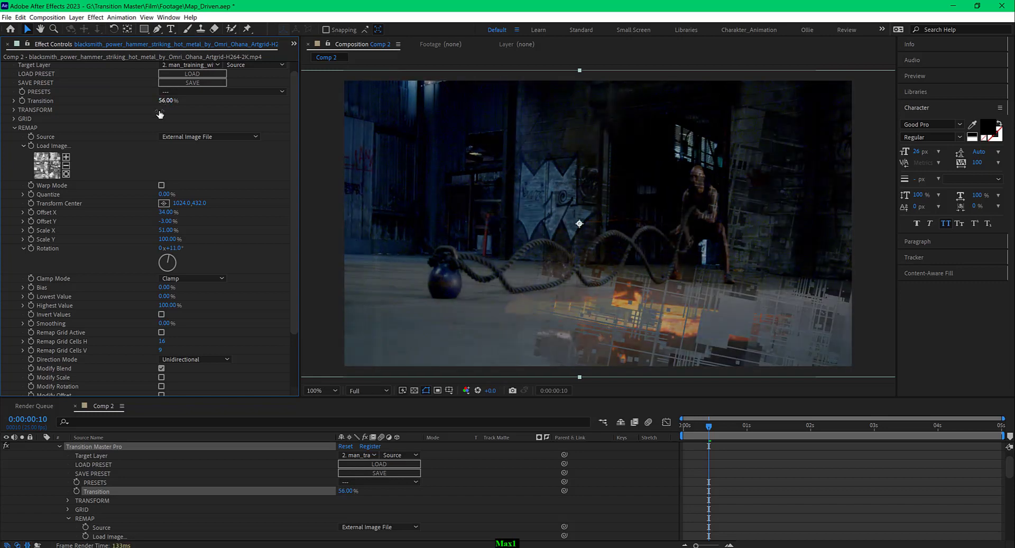
- Set the remap Clamp Mode to Reflect, try a Bias of 2% and return Bias to 0%
left_click(204, 279)
left_click(200, 308)
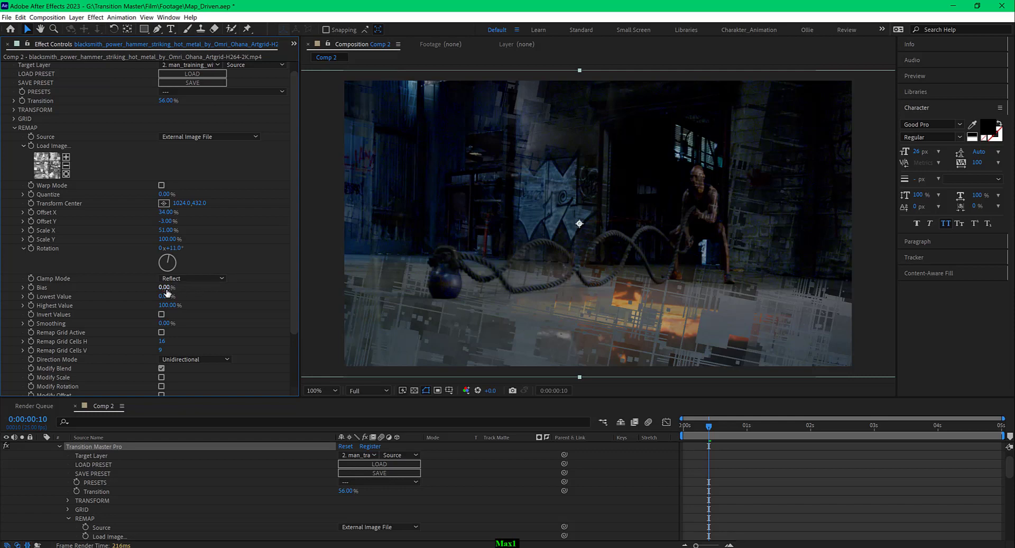
left_click_drag(167, 292, 166, 288)
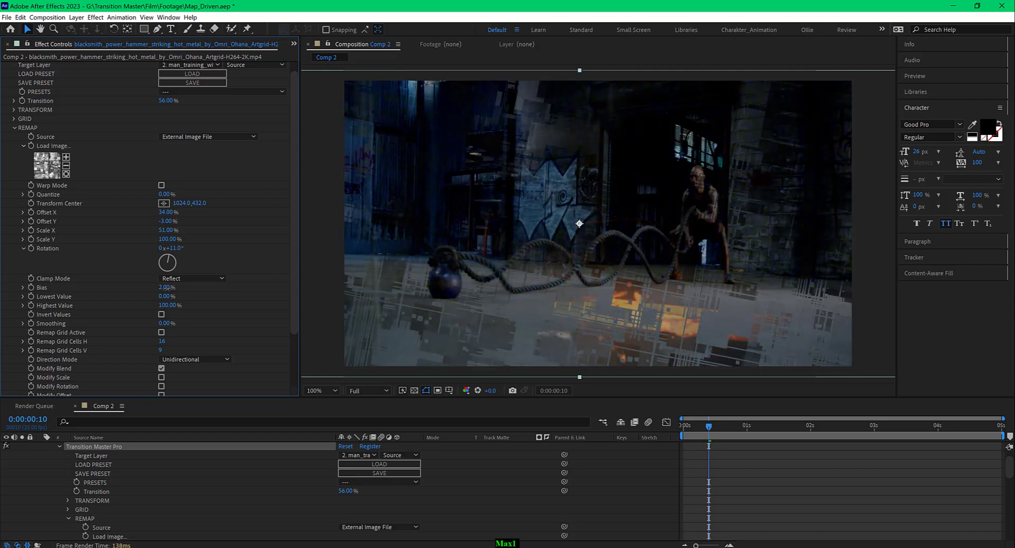
left_click(166, 288)
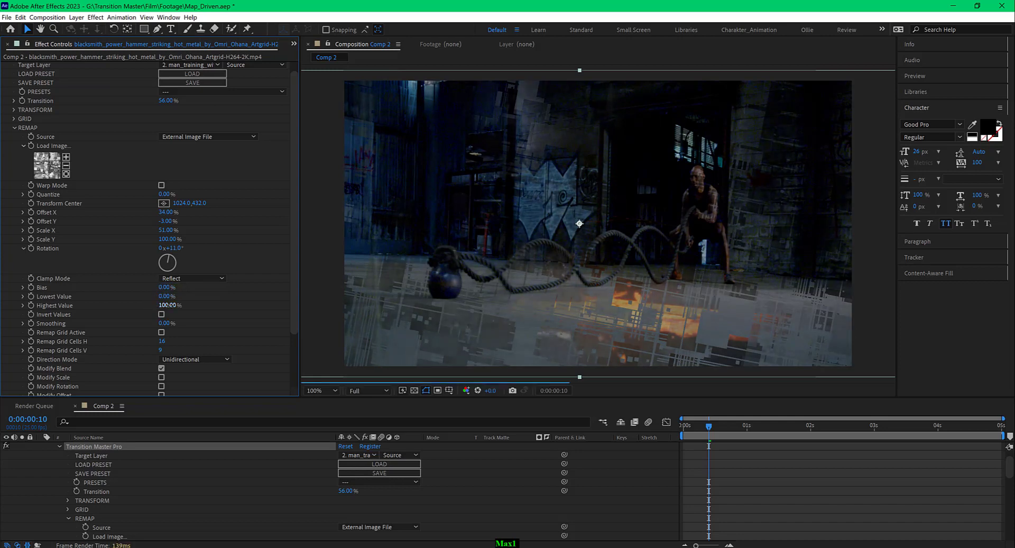
- Try a remap Lowest Value of 22%, Highest Value of 84% and added Smoothing, restoring them to 0%, 100% and 0%
left_click_drag(159, 305, 179, 296)
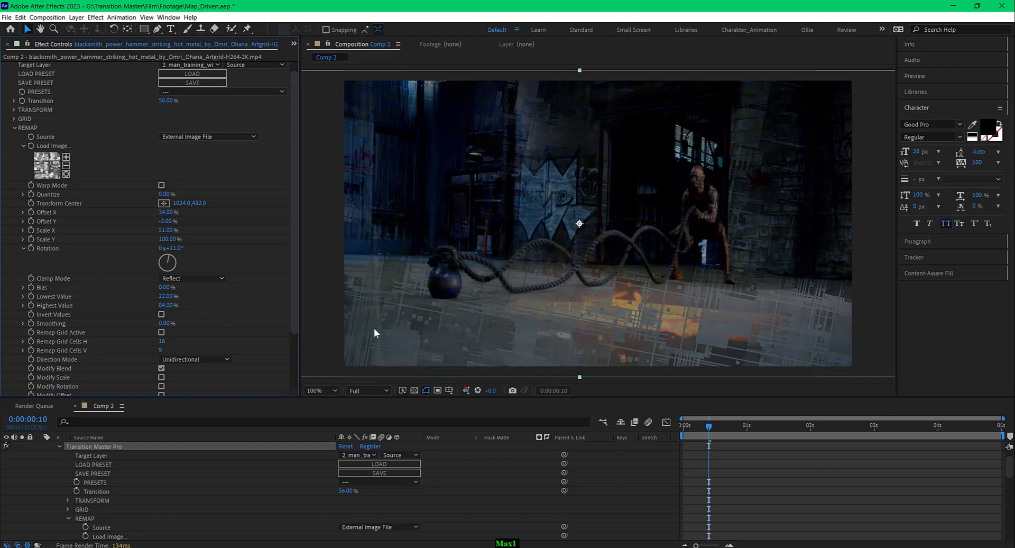
left_click(167, 296)
type("0")
key("Return")
left_click(167, 306)
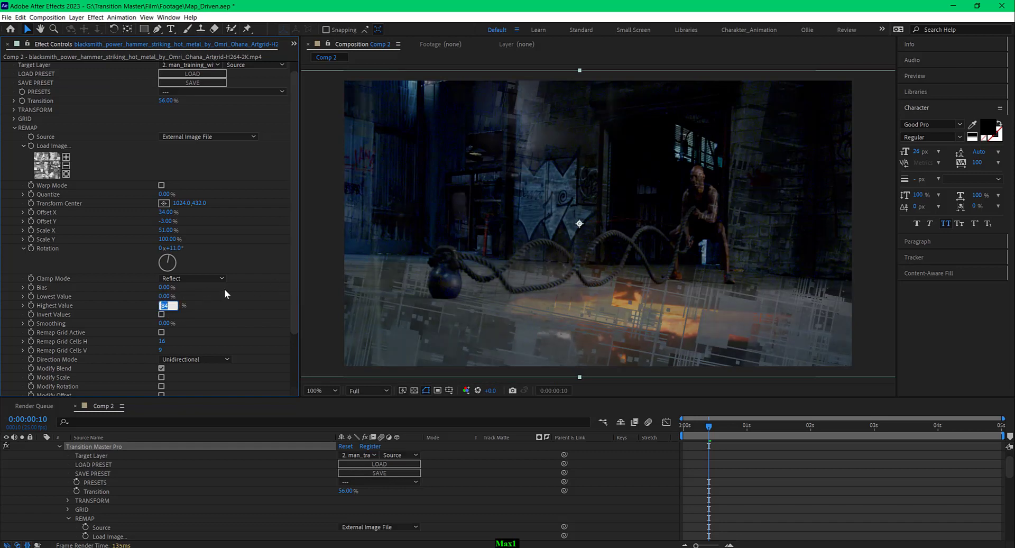
type("1200")
key("shift+Left")
key("shift+Left")
key("shift+Left")
key("BackSpace")
key("Return")
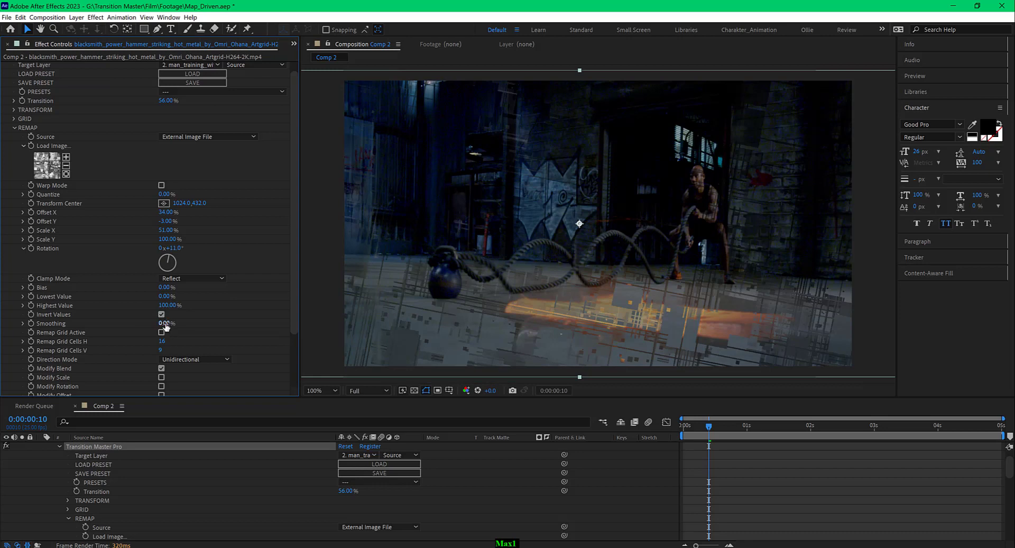
left_click_drag(165, 323, 235, 322)
left_click_drag(168, 323, 106, 328)
- Move the remap Transform Center to about 1027.7, 409.3 in the composition
left_click(163, 202)
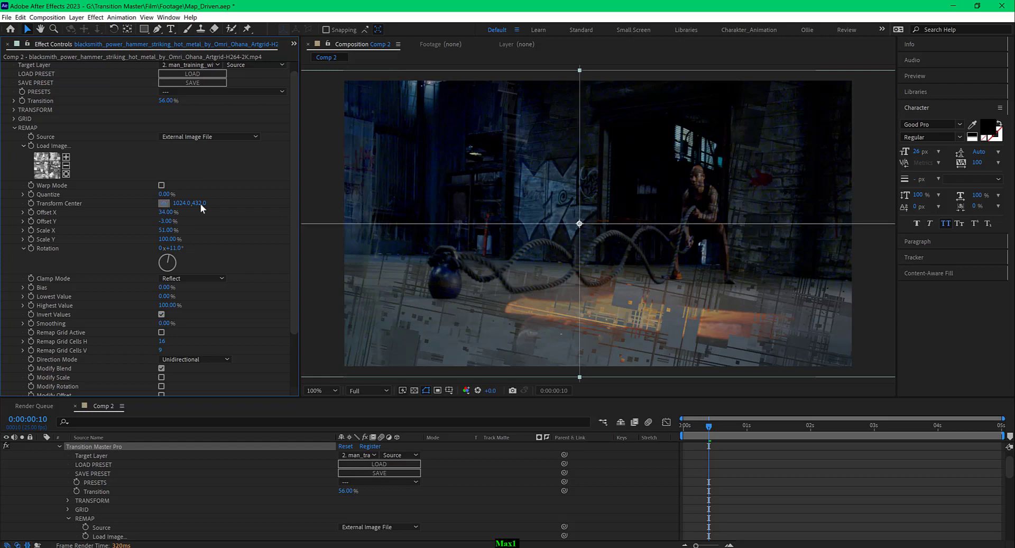
left_click(481, 217)
left_click_drag(481, 218, 591, 215)
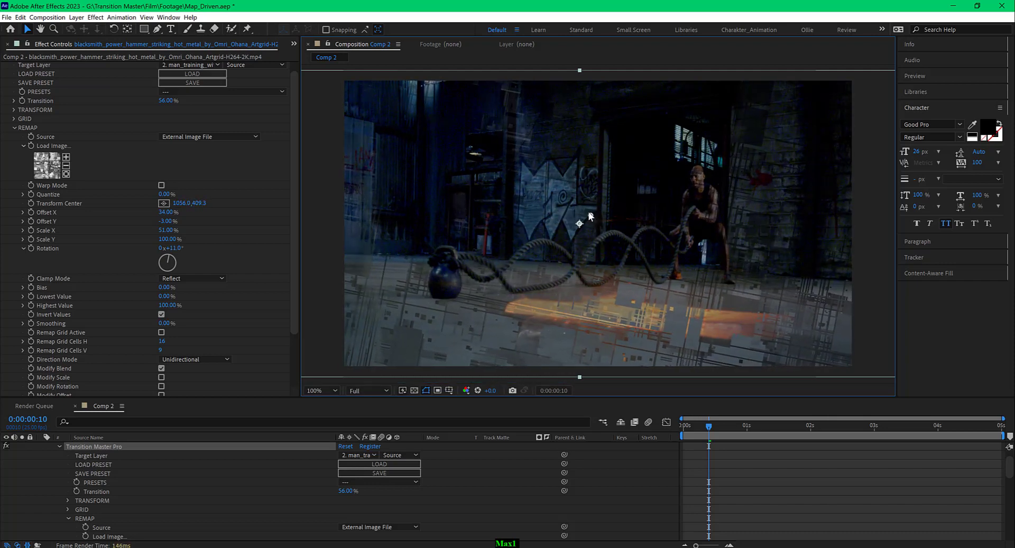
left_click_drag(591, 215, 581, 215)
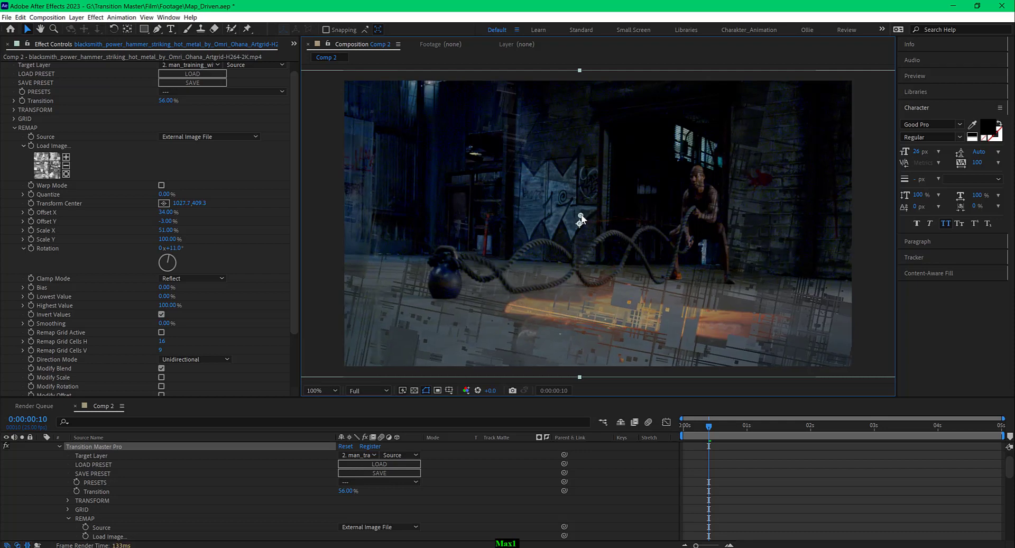
- Enable Warp Mode for the remap and scrub Transition to 63%
left_click(162, 185)
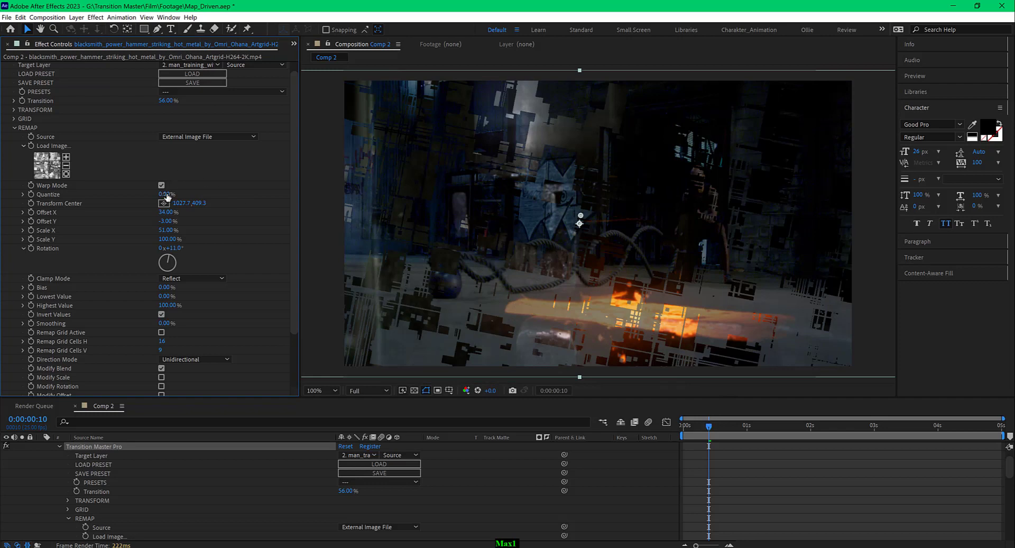
mouse_move(165, 101)
left_mouse_down()
mouse_move(142, 100)
mouse_move(184, 101)
mouse_move(154, 103)
mouse_move(173, 102)
left_mouse_up()
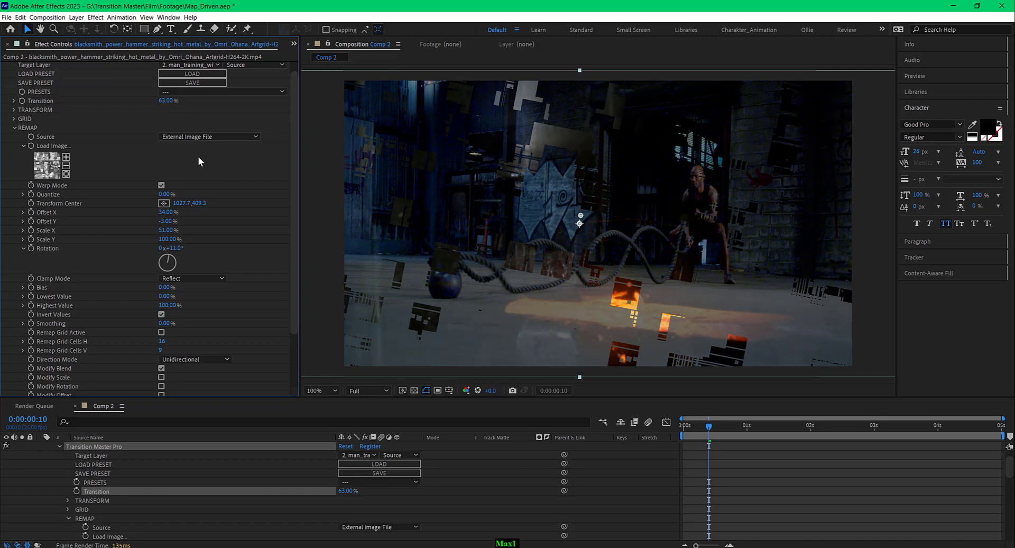
- Set the remap Source to Layer with the roller coaster clip as the map, and collapse the blacksmith layer's properties
left_click(227, 136)
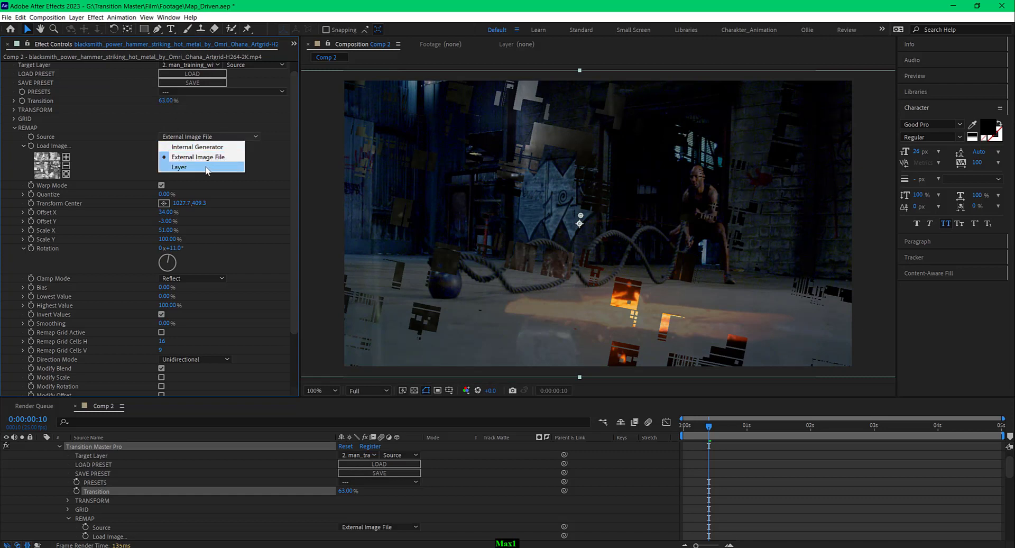
left_click(205, 166)
left_click(214, 145)
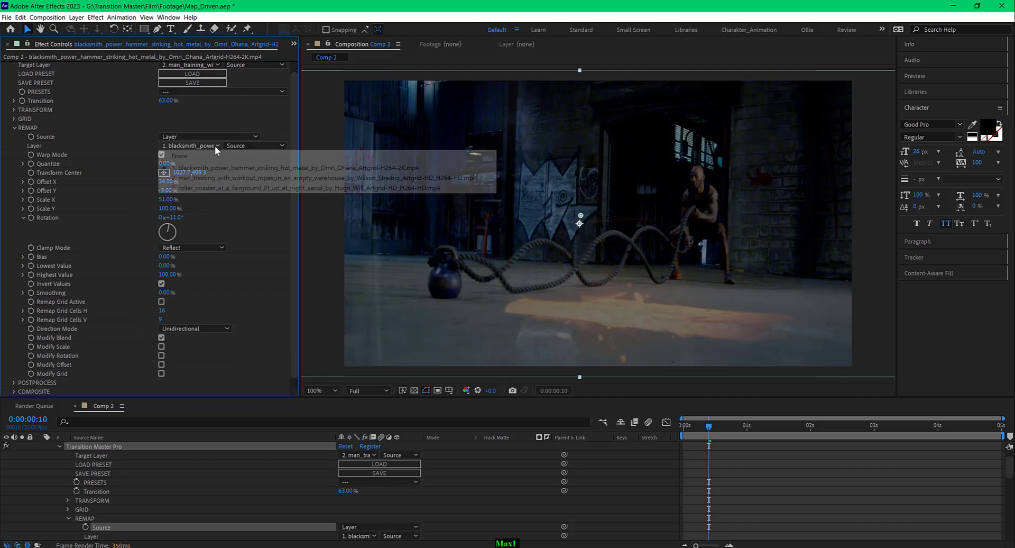
left_click(225, 188)
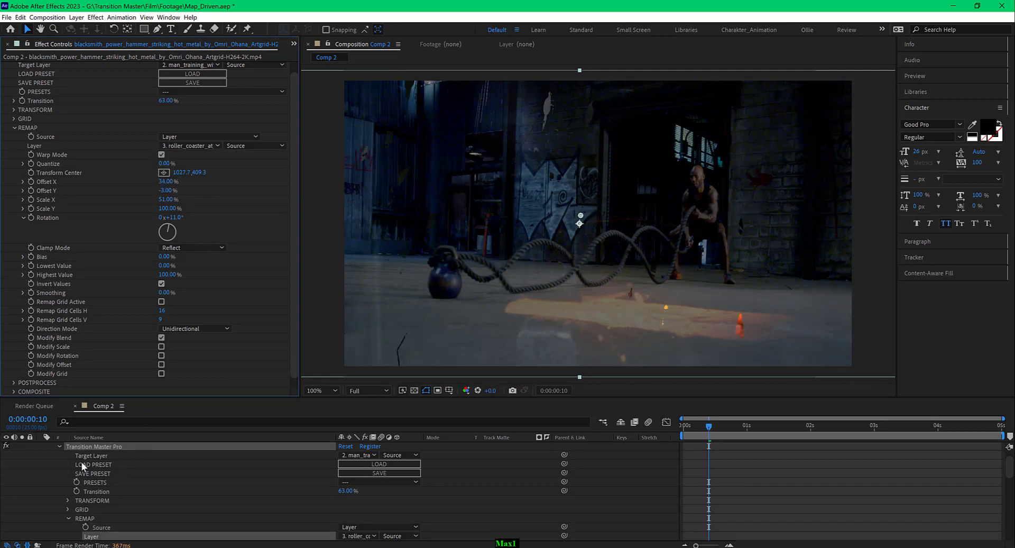
scroll(81, 461, "up", 1)
left_click(42, 446)
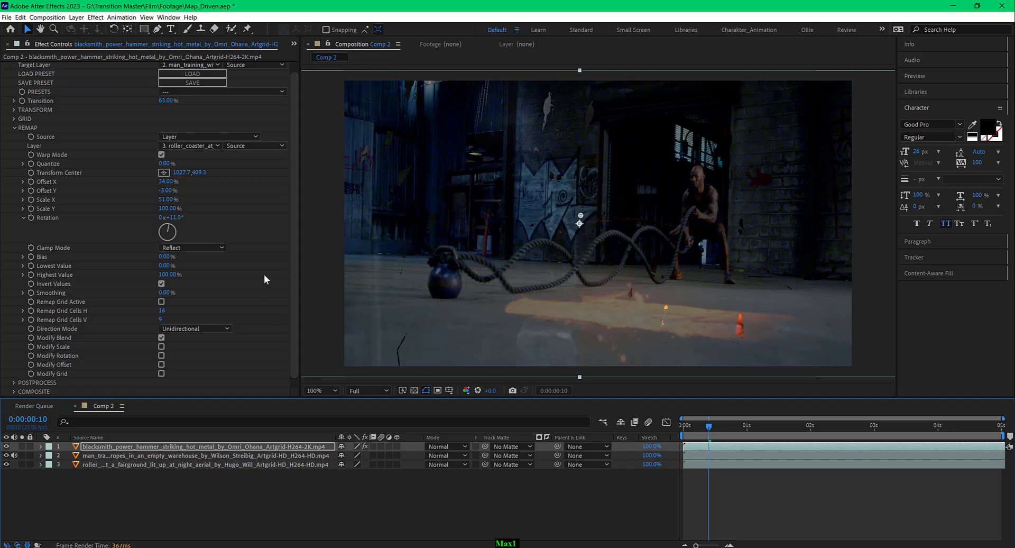
- Reset the remap Offset X and Offset Y to 0% and Scale X to 100%
left_click(169, 191)
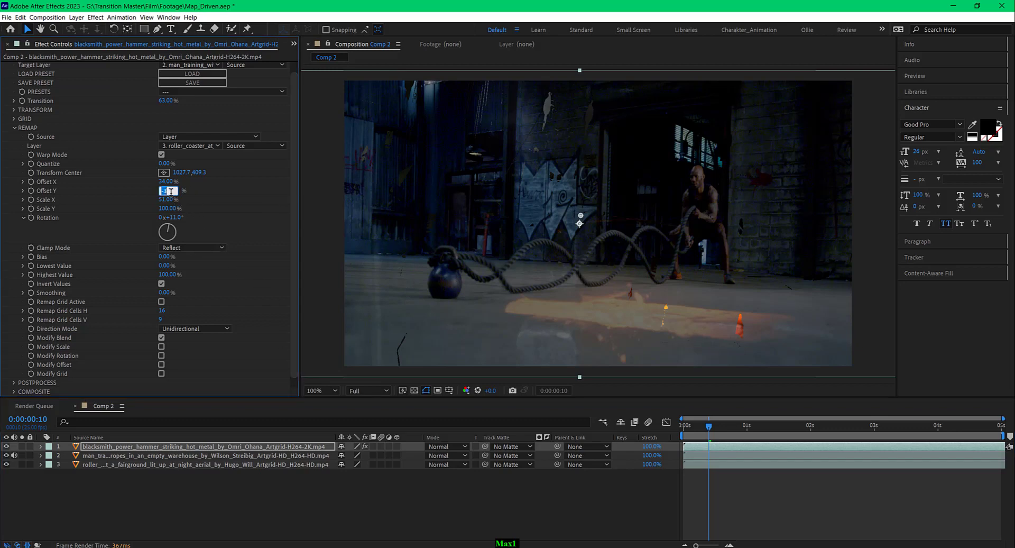
type("0")
key("shift+Tab")
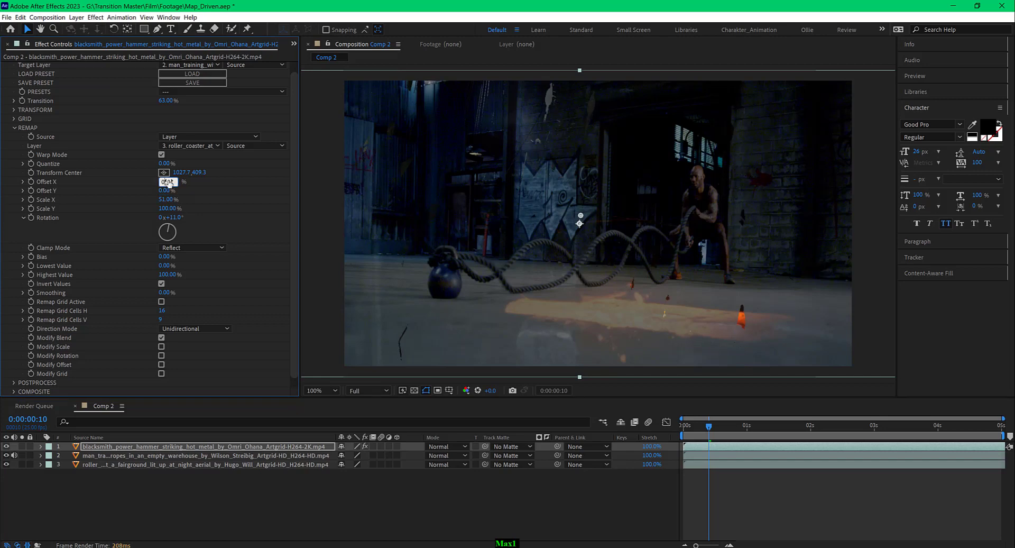
type("0")
key("Return")
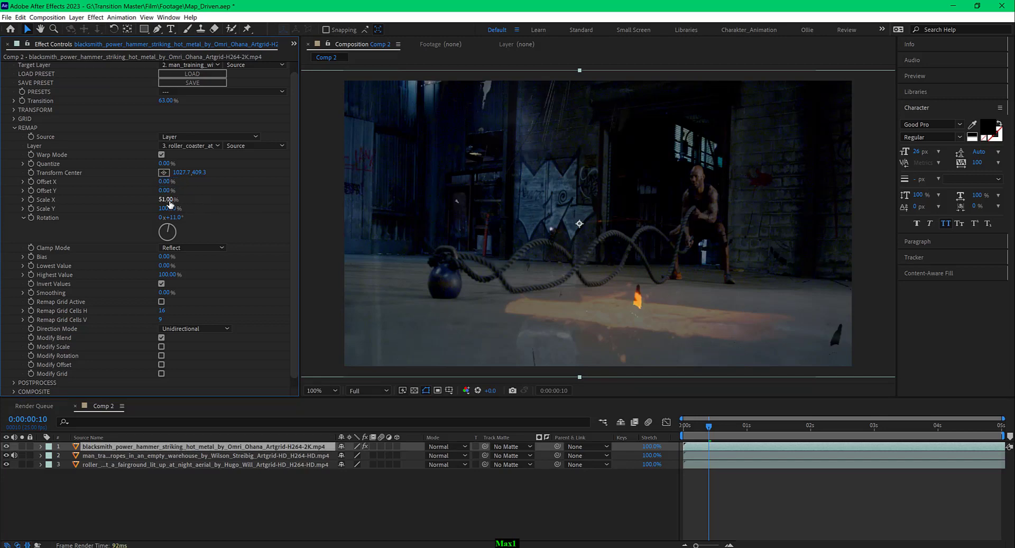
left_click(170, 200)
key("Return")
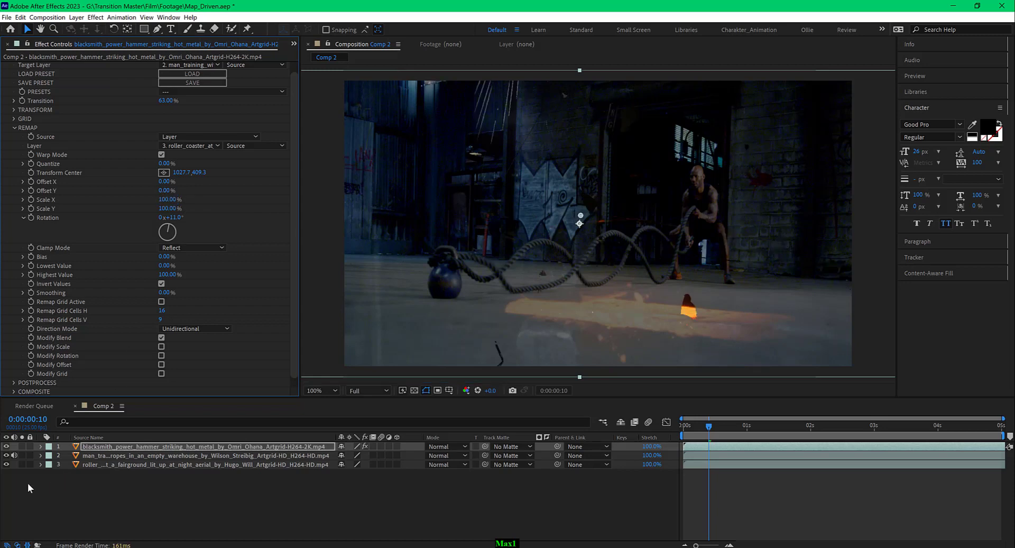
- Solo the roller coaster layer to examine its footage along the timeline, and unsolo it to check the mapped result
left_click(22, 464)
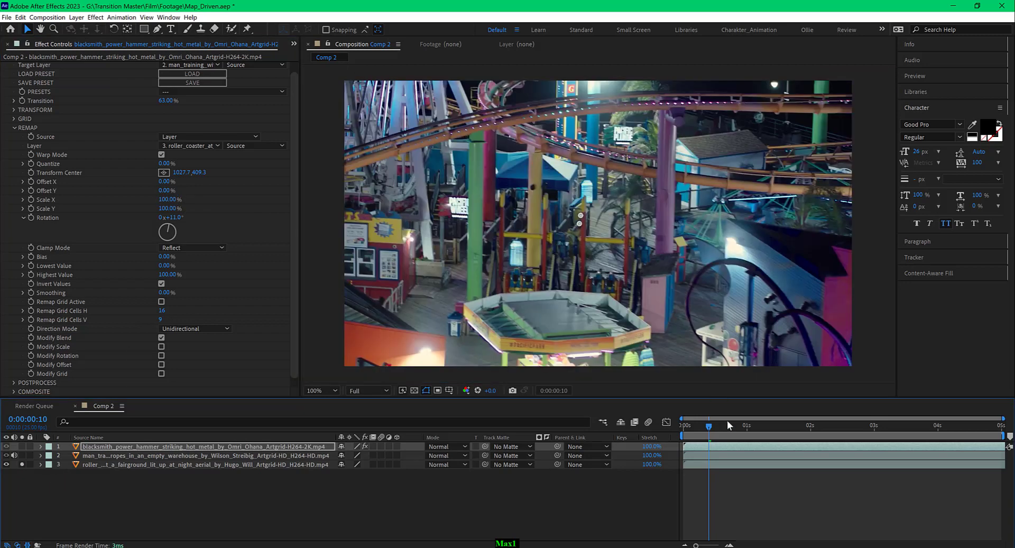
left_click_drag(743, 424, 872, 411)
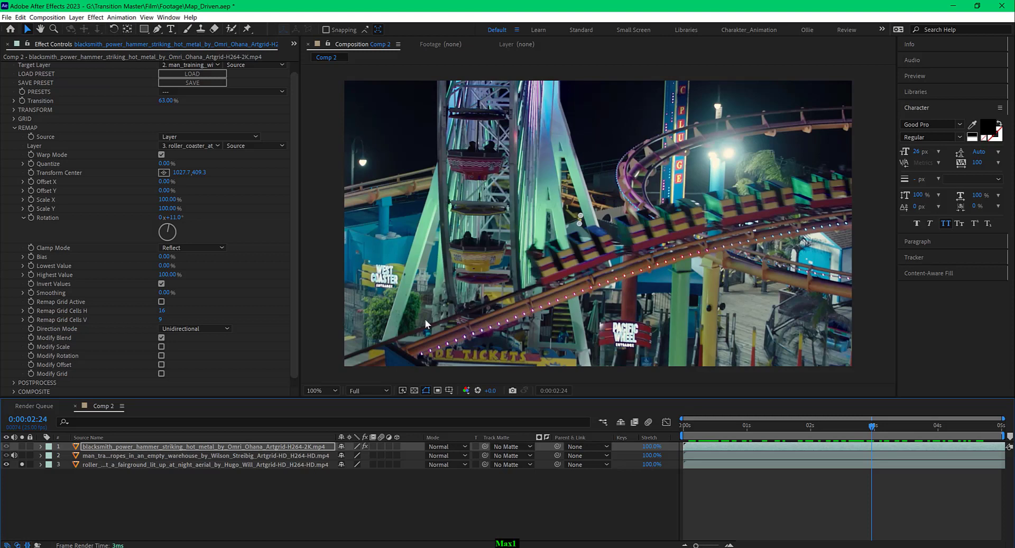
left_click(22, 464)
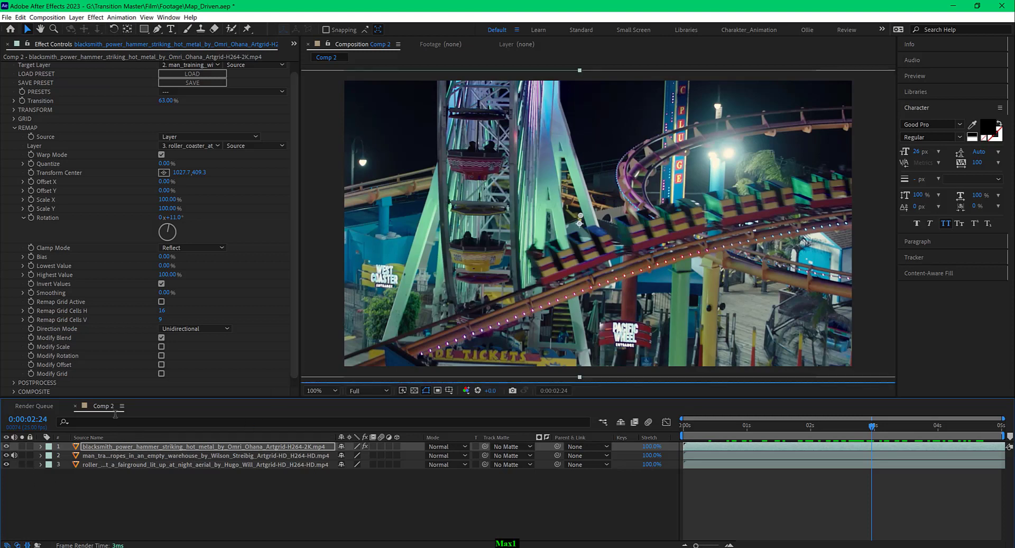
left_click_drag(861, 423, 779, 424)
- Set Transition to 0% with a keyframe at the start of the composition
key("Home")
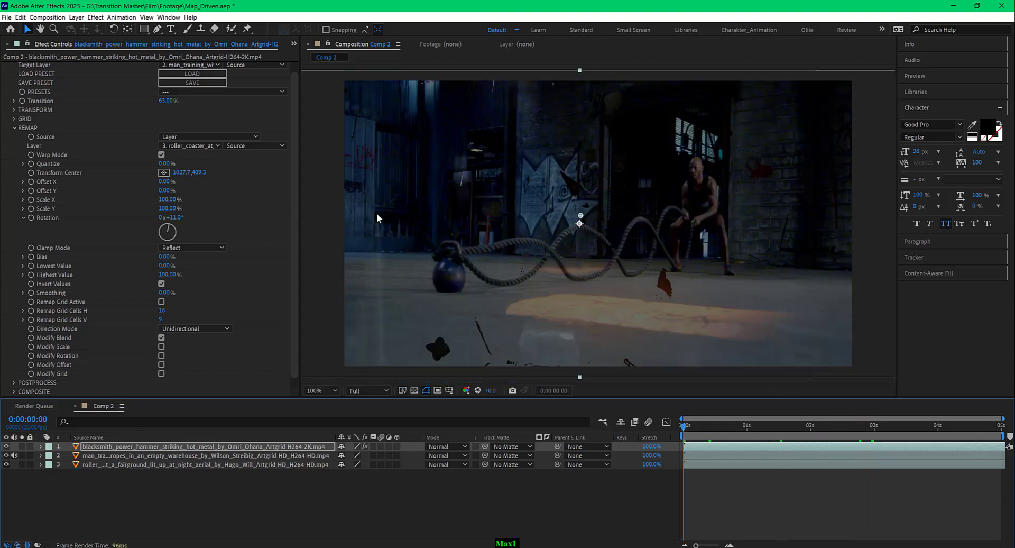
left_click(167, 101)
type("0")
key("Return")
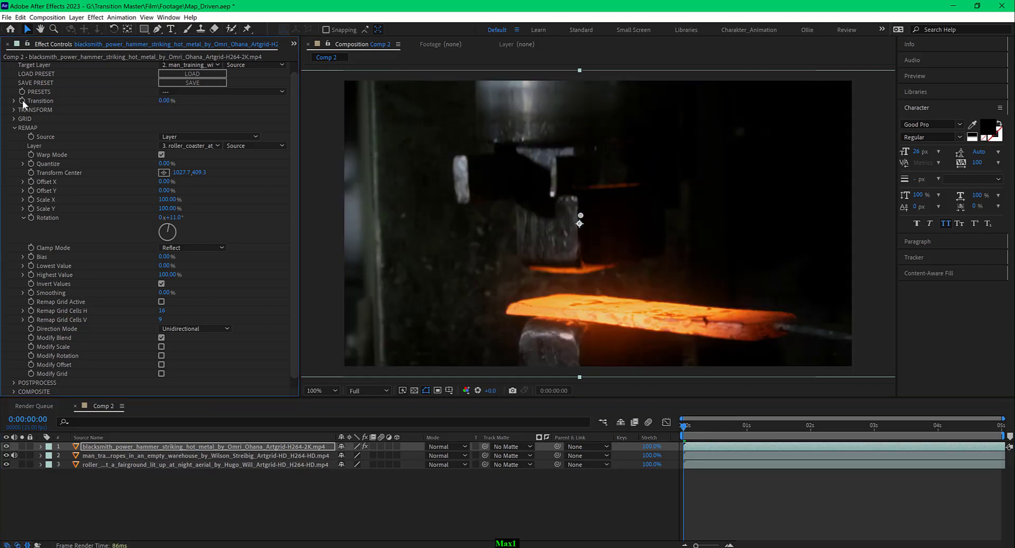
left_click(23, 100)
- Keyframe Transition at 100% at 0:00:04:24 and scrub back to 0:00:01:23 to preview the animation
left_click_drag(703, 425, 1001, 426)
left_click(165, 100)
type("100")
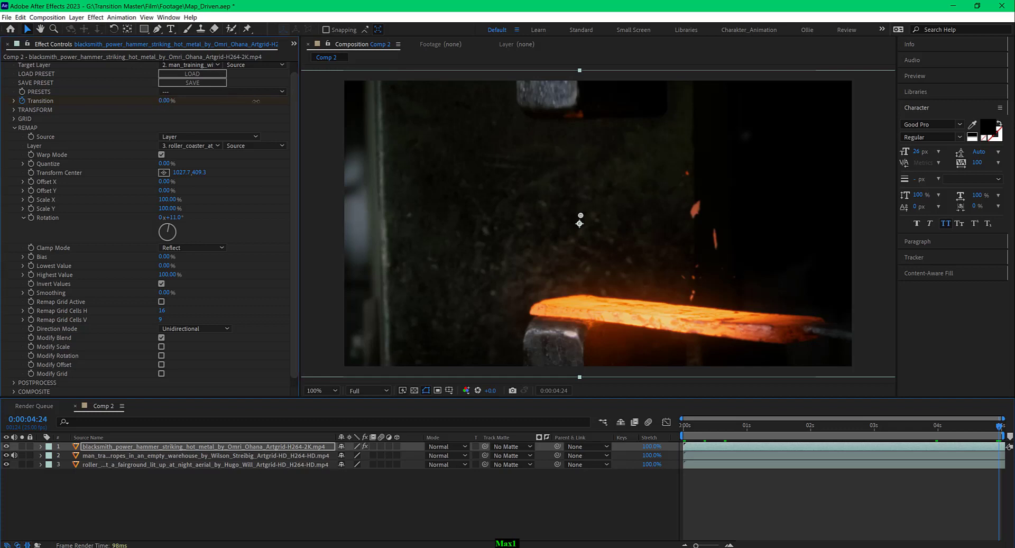
key("Return")
left_click_drag(984, 422, 805, 408)
- Apply the Simple Glitch preset, replace it with LED-Glitch and preview the transition up to 0:00:02:19
scroll(243, 215, "up", 1)
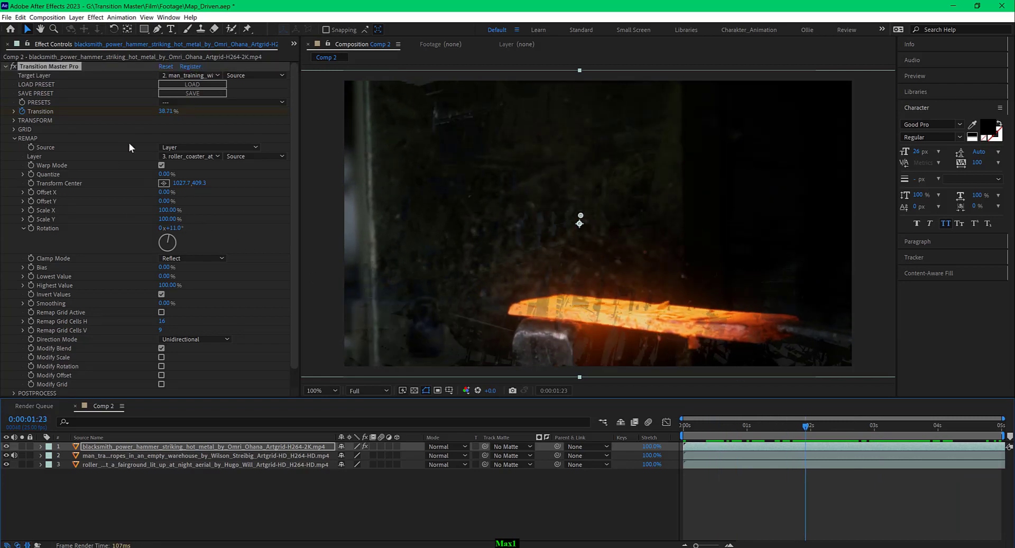
left_click(207, 104)
left_click(208, 104)
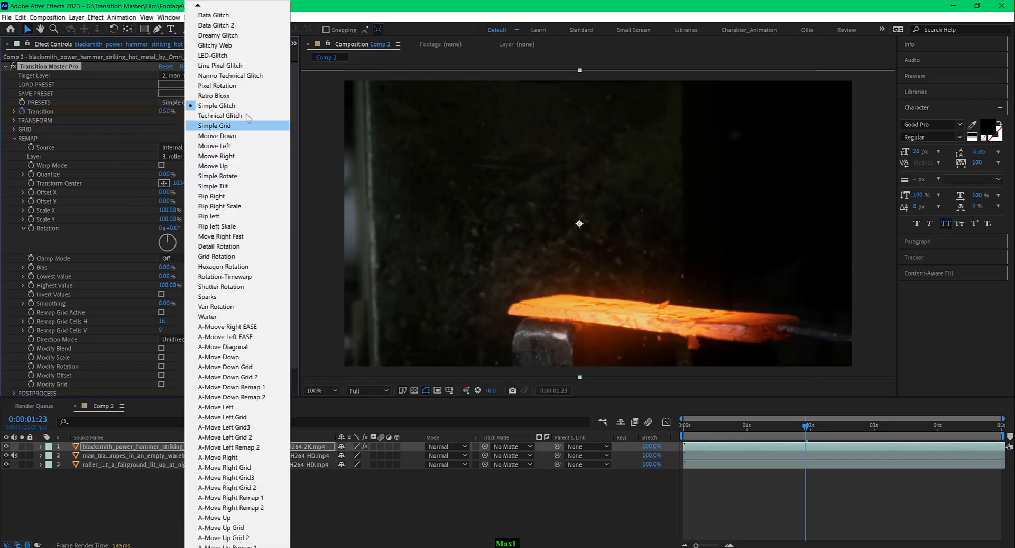
left_click(246, 56)
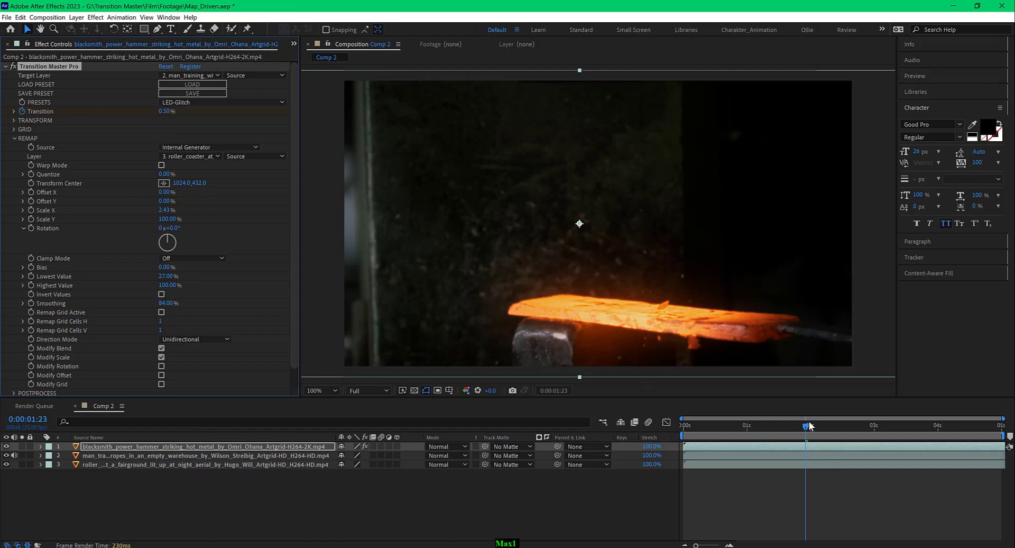
left_click_drag(806, 426, 788, 426)
left_click_drag(711, 427, 858, 410)
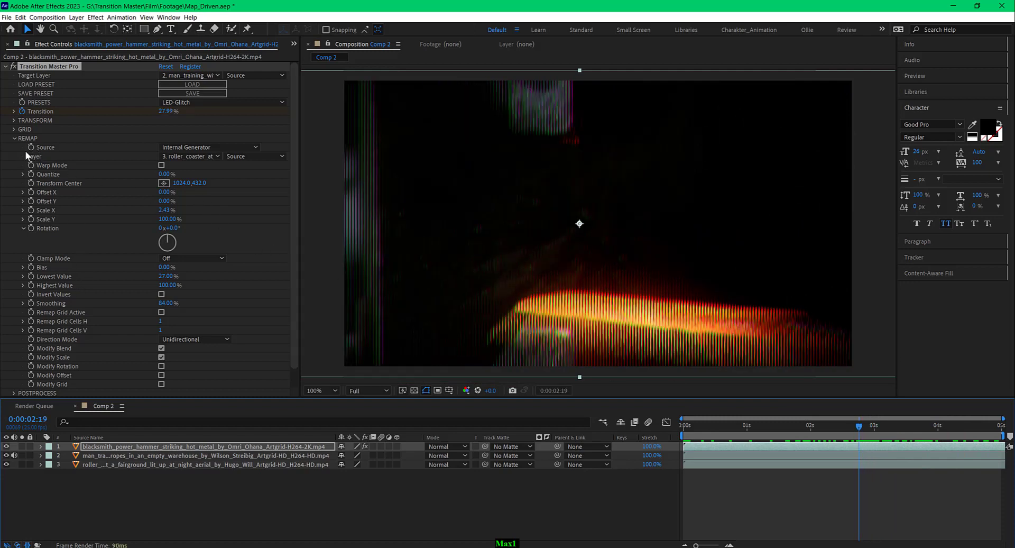
- Set the remap source to External Image File and load Techno_02-128x128.png from the Noise_Techno maps folder
left_click(217, 147)
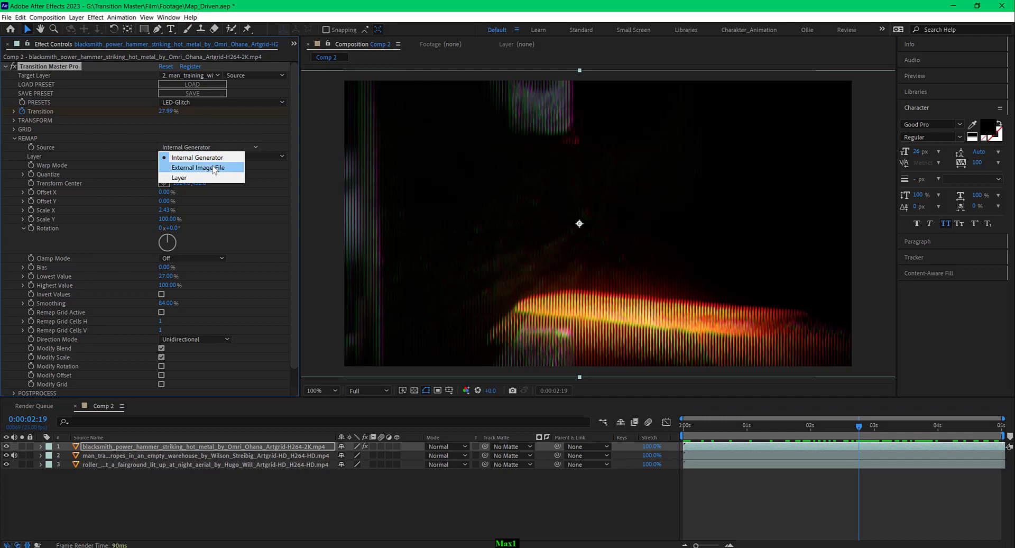
left_click(213, 167)
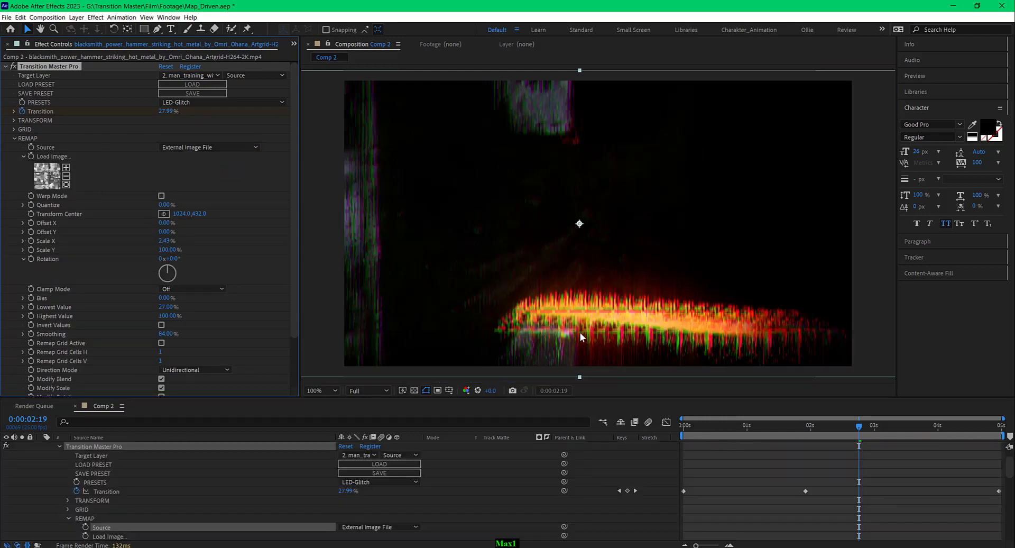
left_click(63, 180)
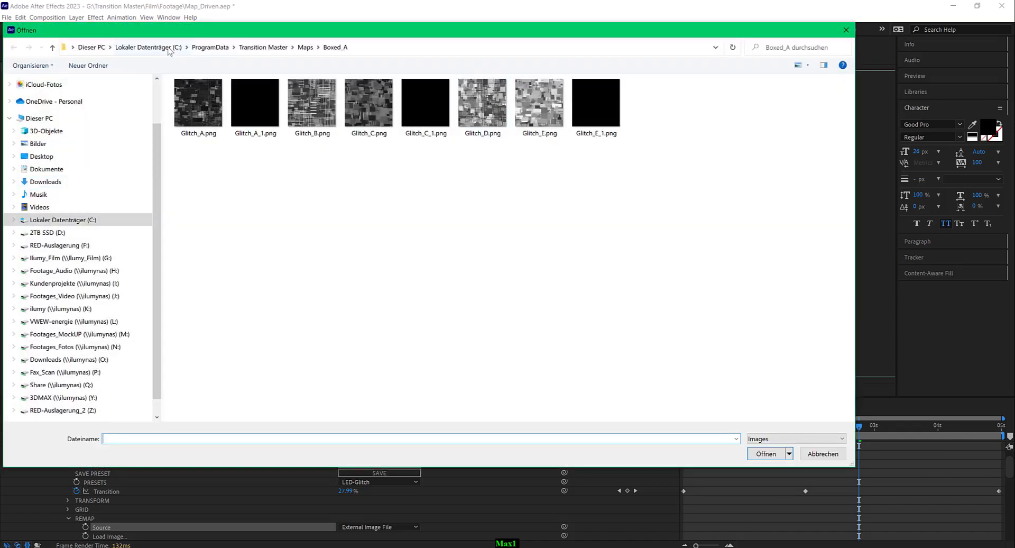
left_click(306, 47)
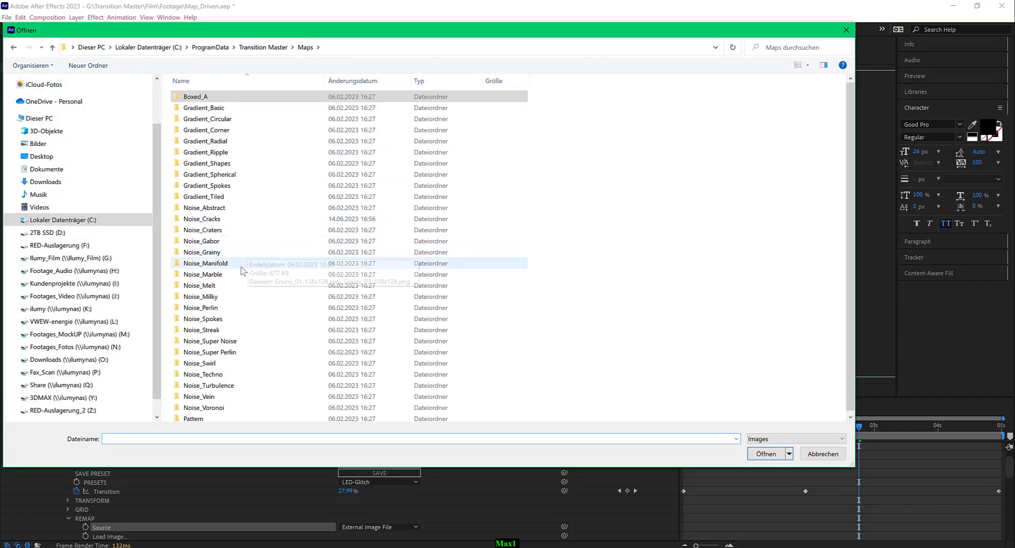
double_click(228, 307)
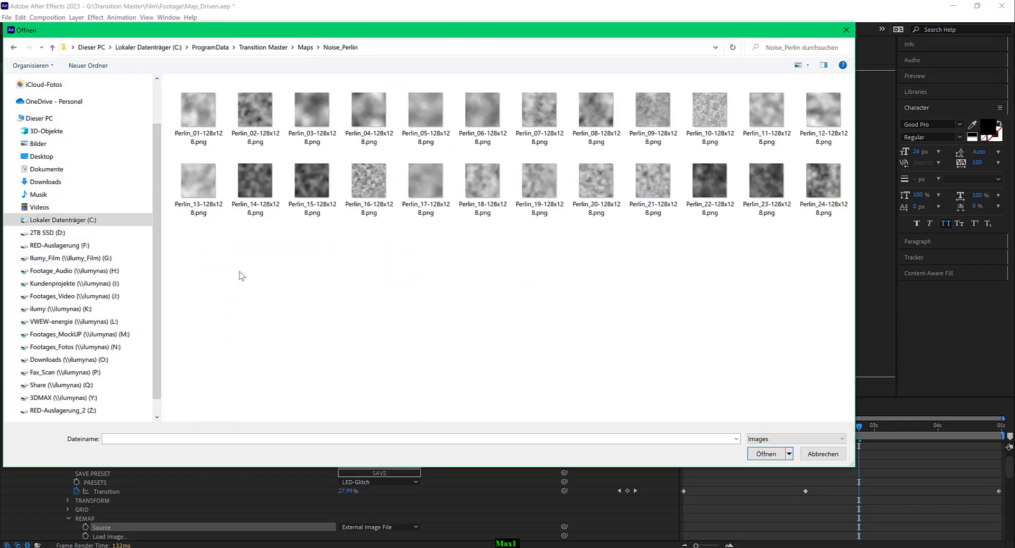
left_click(305, 47)
double_click(215, 374)
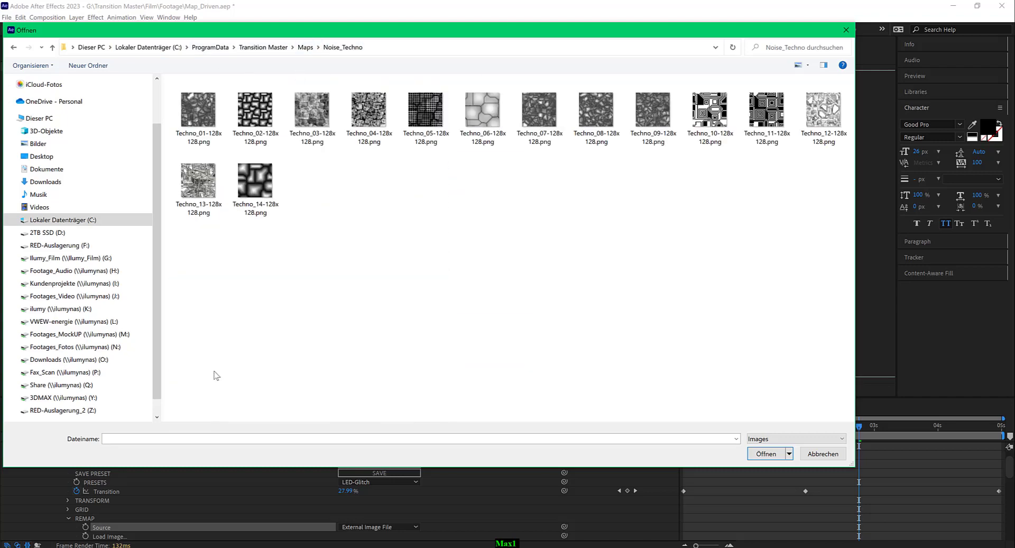
left_click(257, 116)
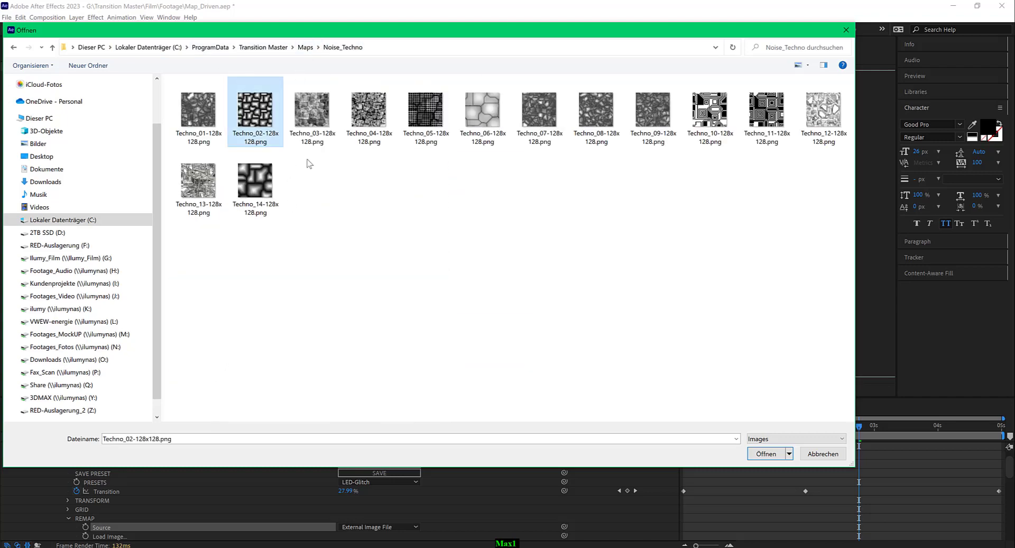
left_click(766, 454)
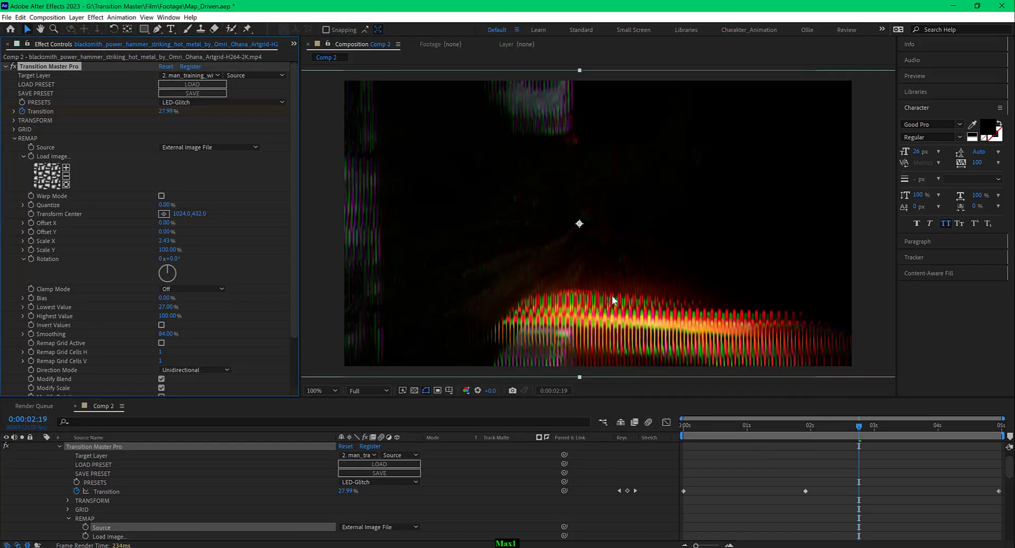
- Cycle through several other image maps in the Noise_Techno folder to change the remap pattern
left_click(68, 168)
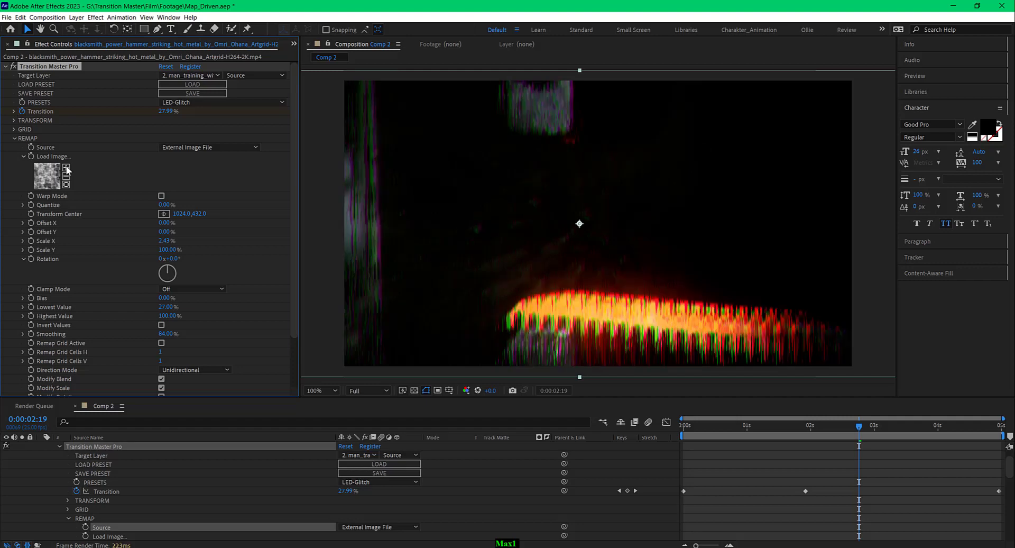
left_click(67, 168)
left_click(67, 168)
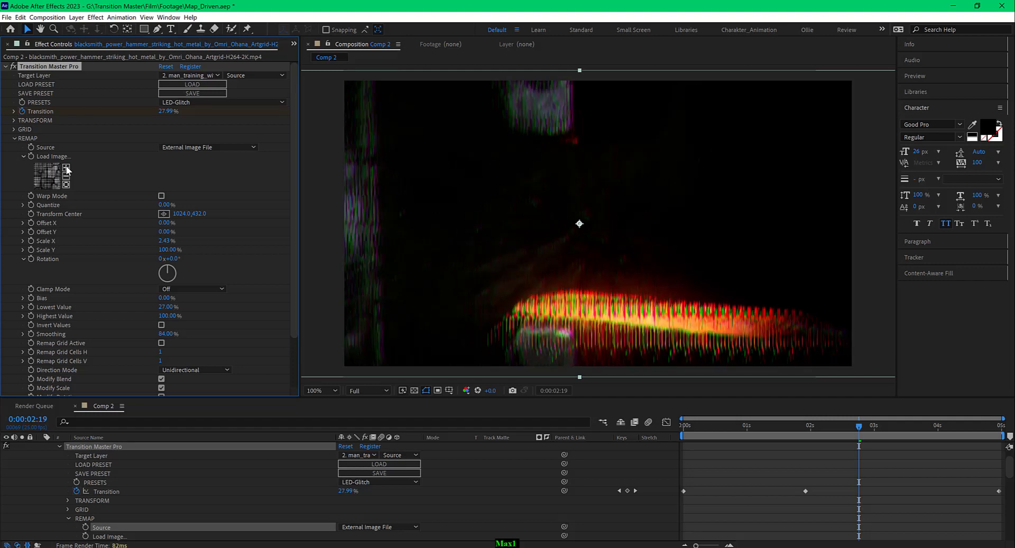
left_click(67, 168)
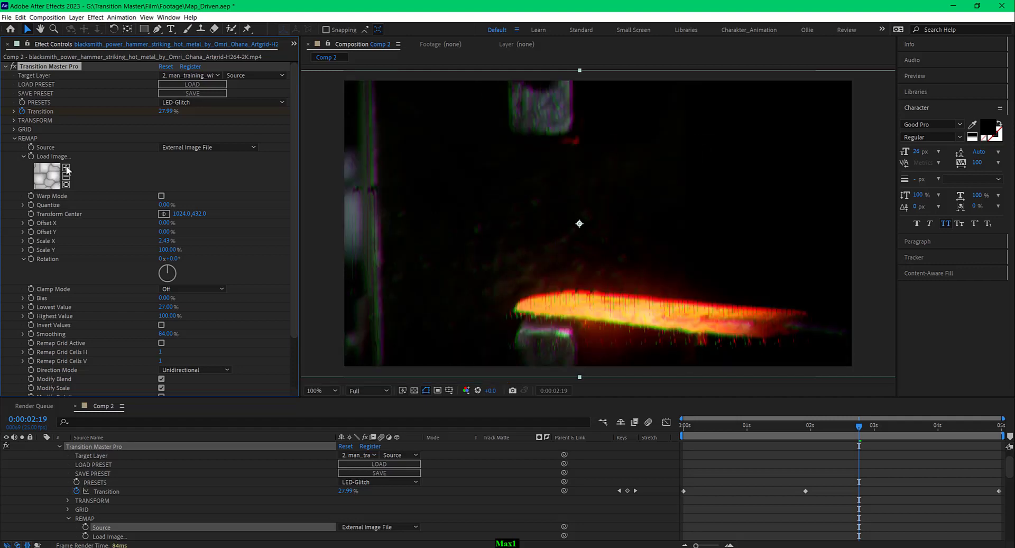
left_click(67, 168)
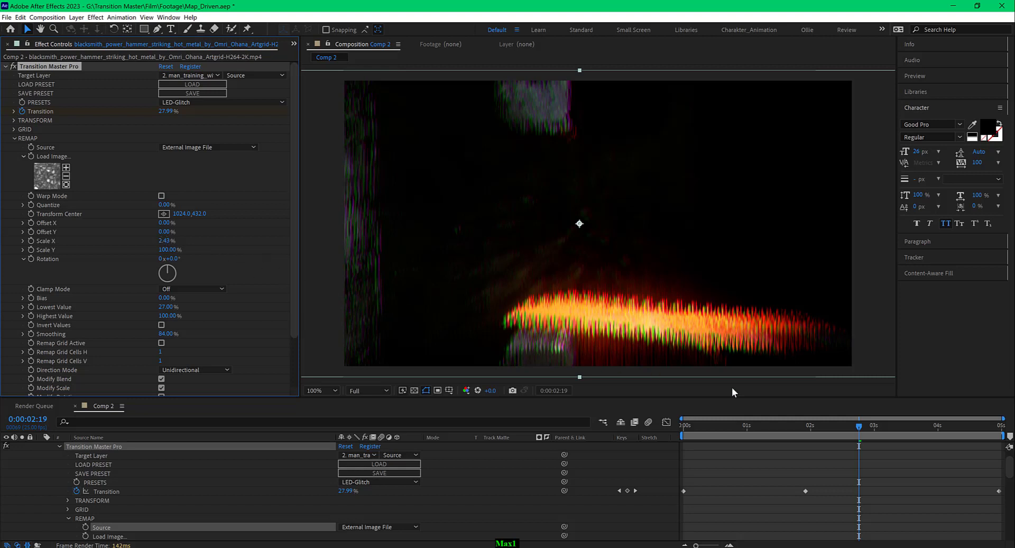
- Play and scrub the transition with the chosen image map, ending at 0:00:02:13
mouse_move(848, 429)
left_mouse_down()
mouse_move(786, 425)
mouse_move(846, 424)
left_mouse_up()
key("space")
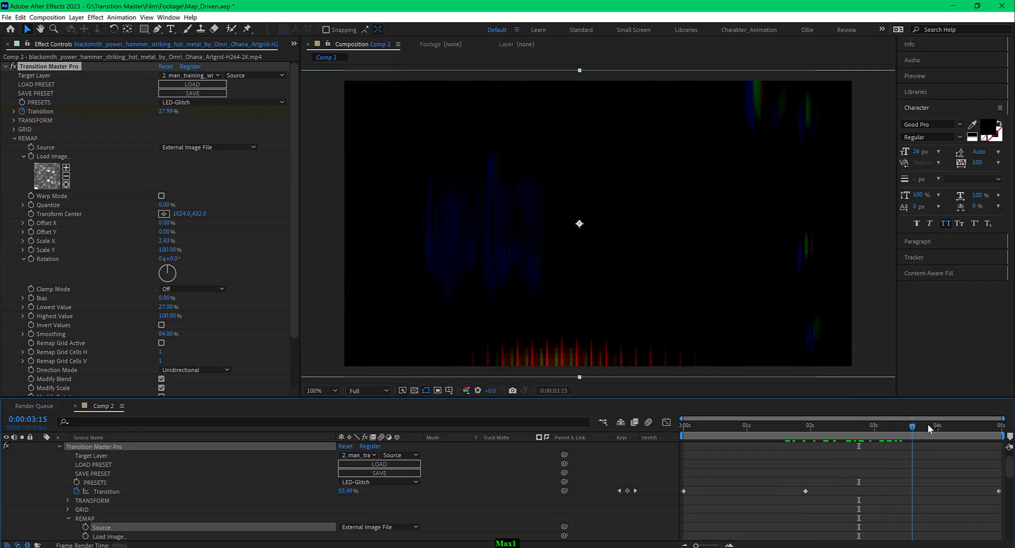
left_click_drag(960, 423, 842, 420)
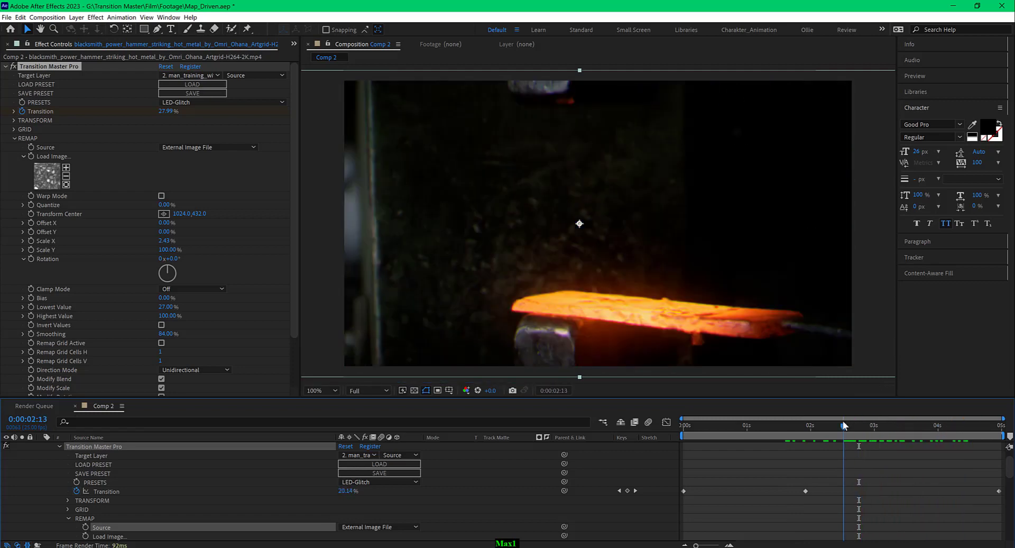
- Switch the remap source to Layer, using the roller coaster clip, and set the remap Scale X to 100%
left_click(222, 147)
left_click(224, 180)
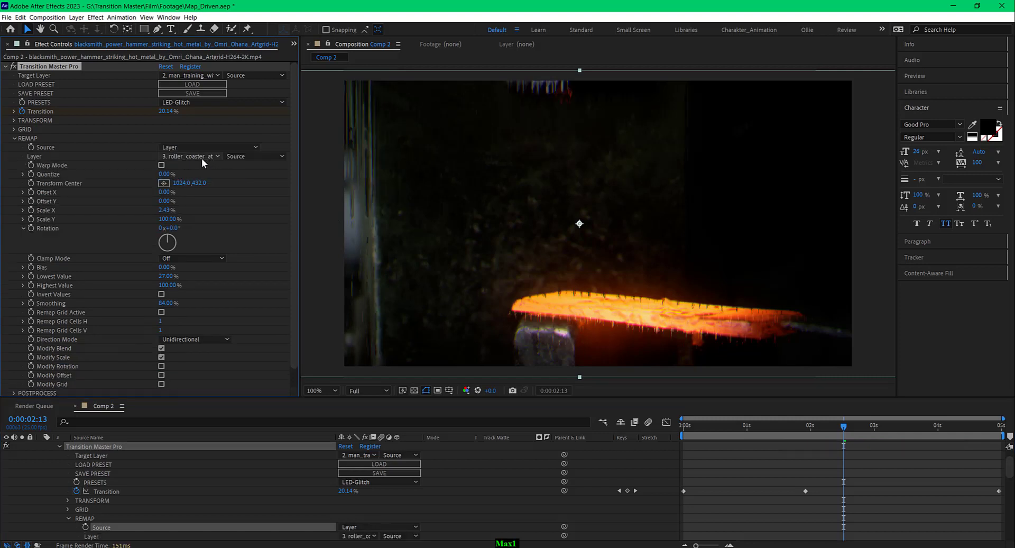
left_click(167, 210)
type("100")
key("Return")
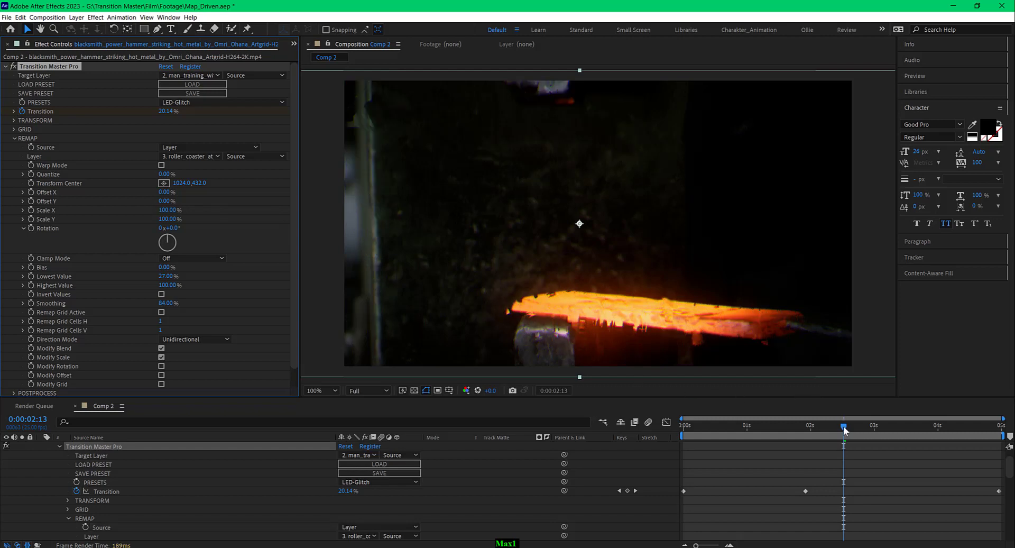
- Preview the layer-mapped transition at 0:00:03:06, collapse the blacksmith layer's properties and scrub back to 0:00:02:11
left_click_drag(843, 427, 889, 420)
scroll(229, 342, "down", 1)
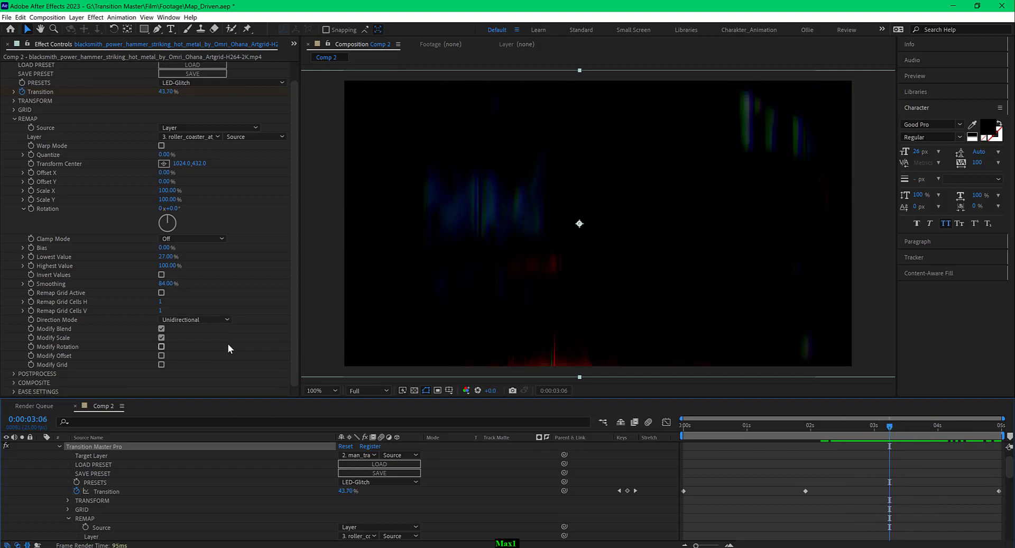
scroll(154, 486, "down", 3)
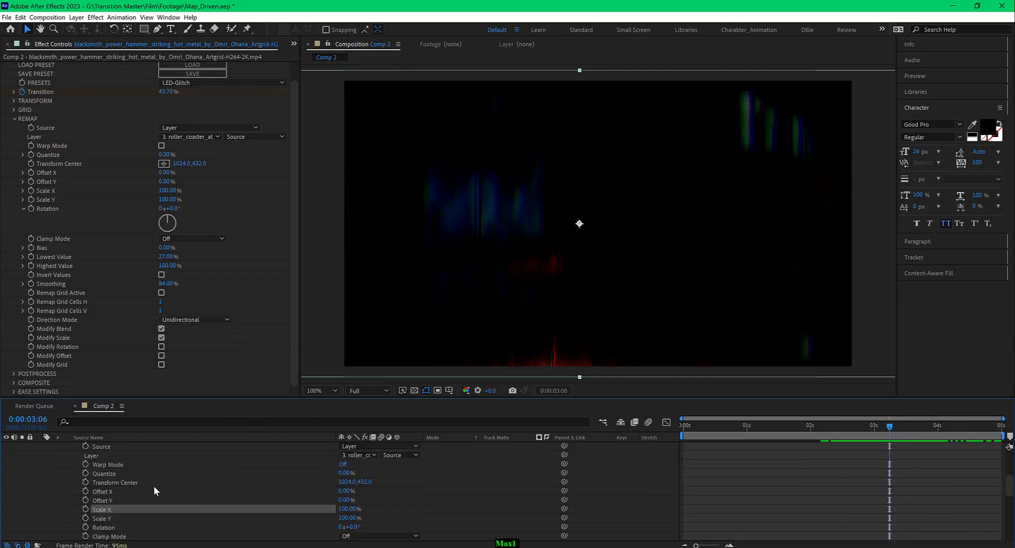
scroll(116, 481, "up", 5)
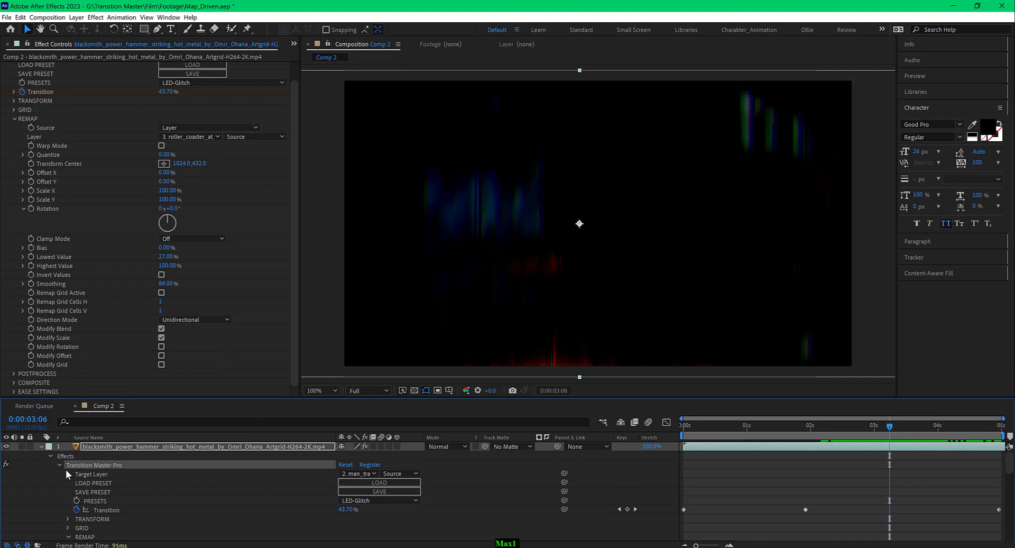
left_click(41, 447)
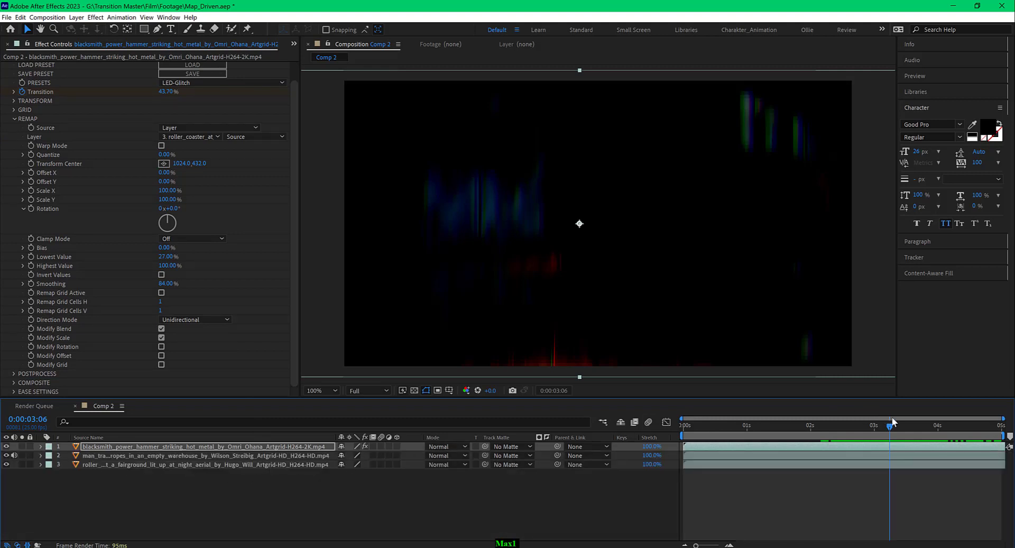
left_click_drag(893, 424, 838, 427)
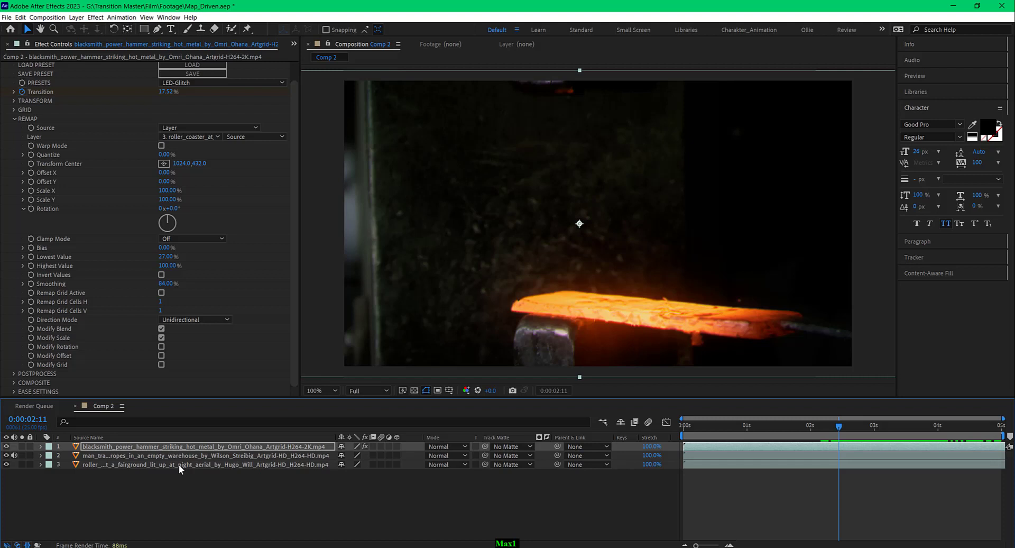
- Change the remap source from Layer back to External Image File
left_click(236, 127)
left_click(221, 148)
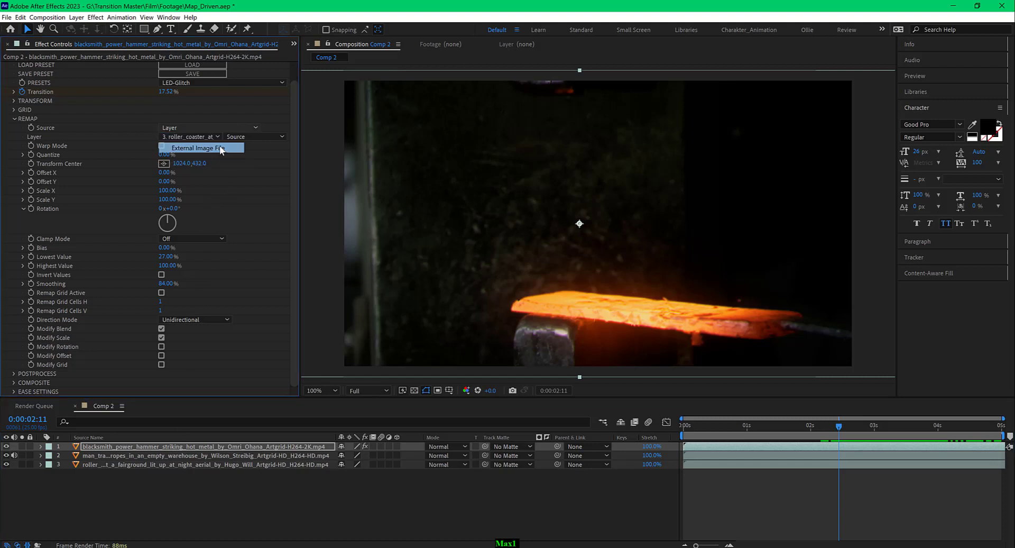
scroll(233, 187, "up", 1)
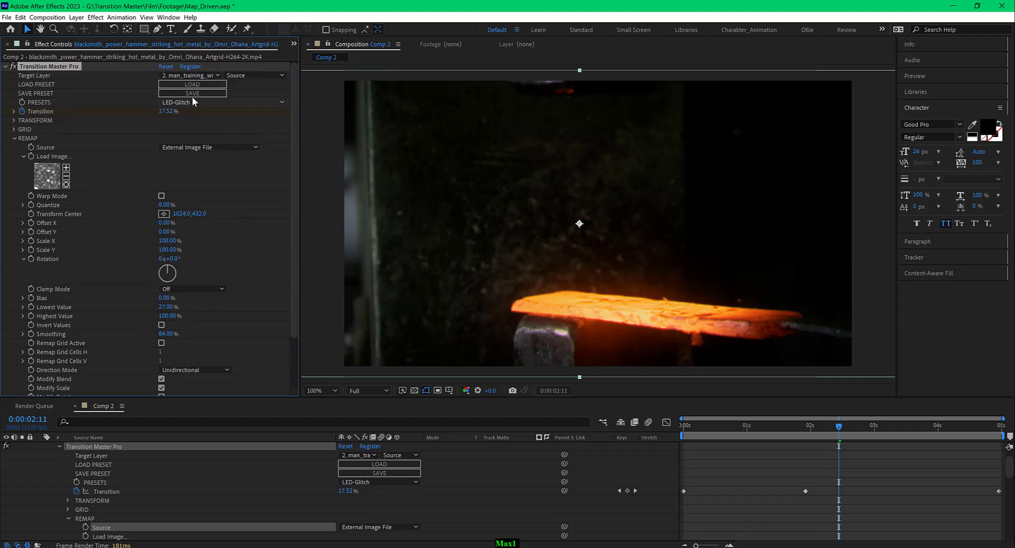